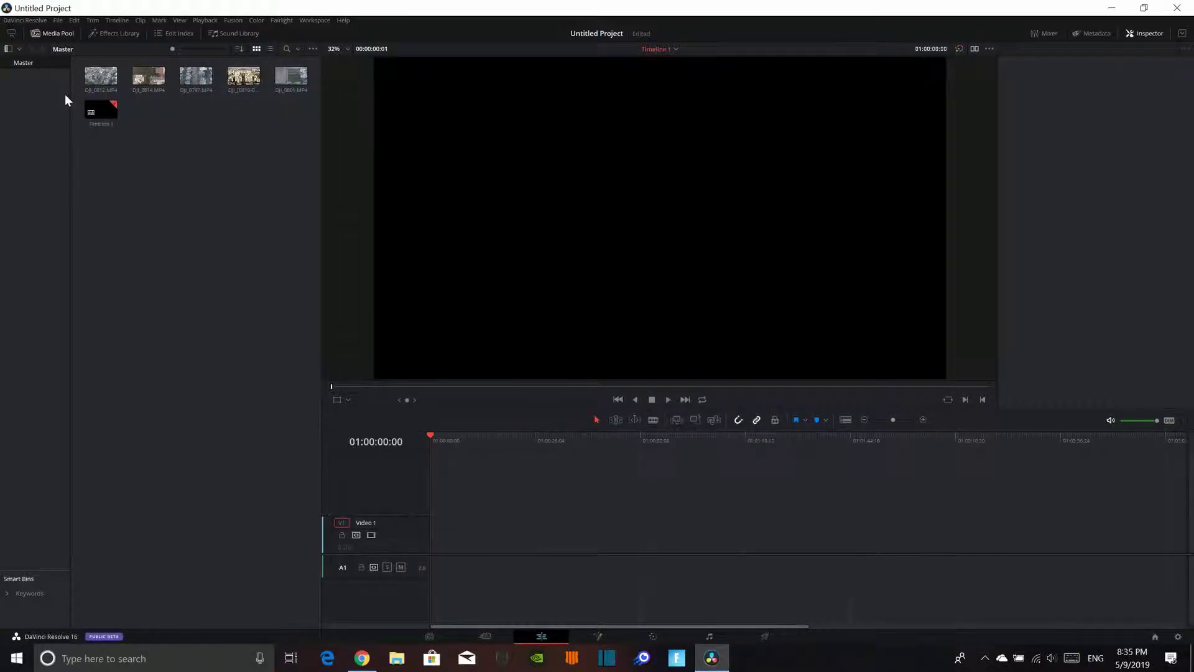
Lay all five drone clips on Video 1 and butt DJI_0801 against the end of DJI_0797.
mouse_move(79, 84)
left_mouse_down()
mouse_move(294, 74)
mouse_move(462, 600)
mouse_move(419, 526)
left_mouse_up()
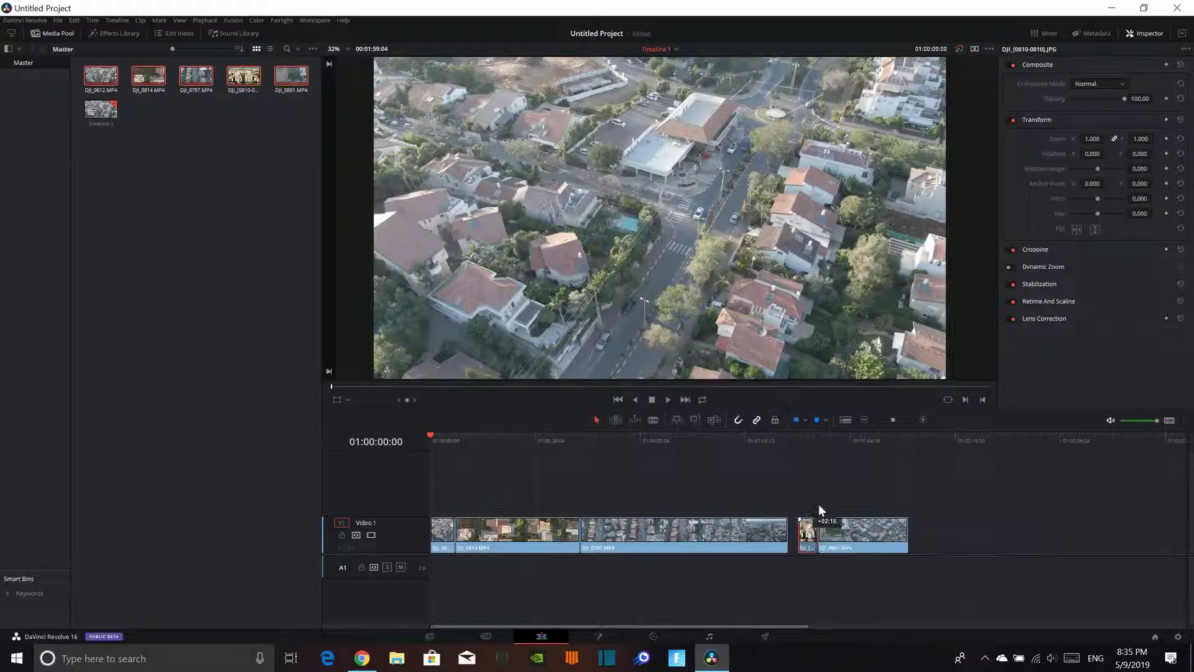
left_click_drag(799, 533, 966, 543)
left_click_drag(867, 535, 847, 535)
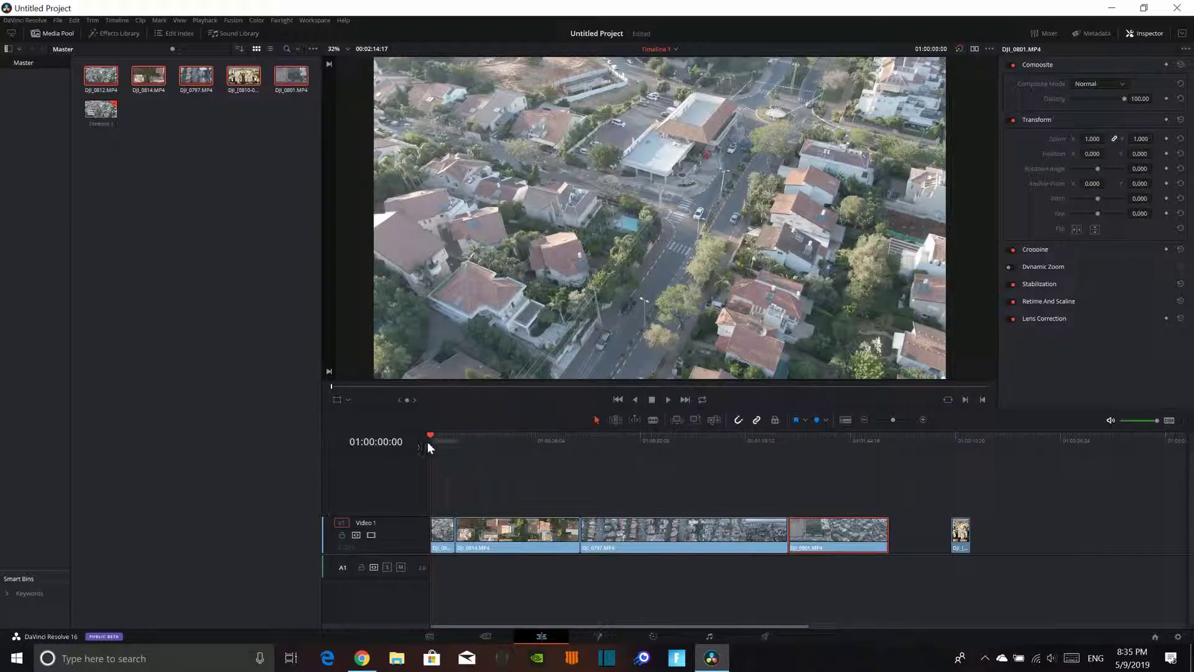
left_click_drag(516, 441, 789, 443)
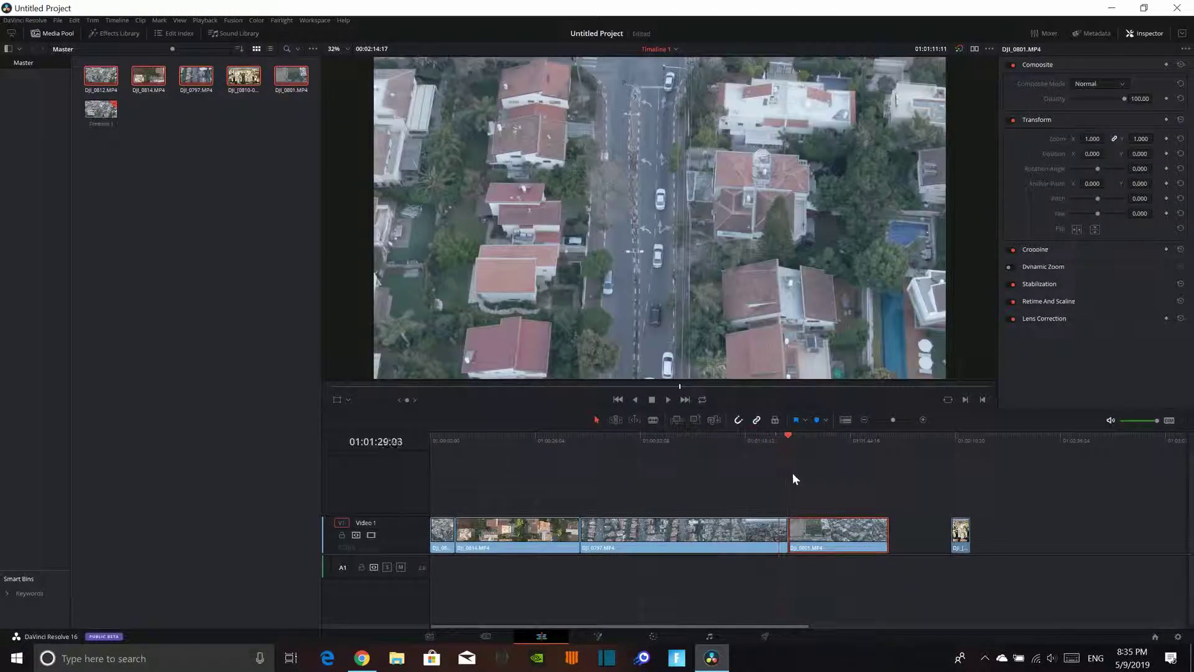
key("Home")
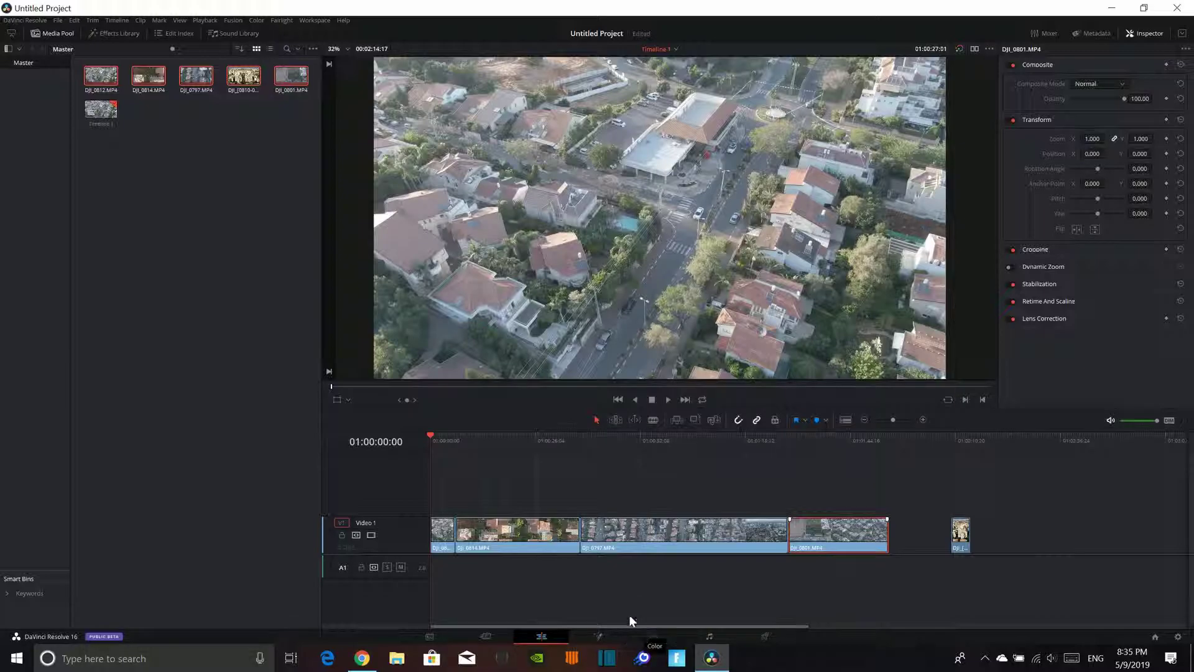
On the Color page, preview clips 02 to 04, then select clip 01 for grading.
left_click(650, 637)
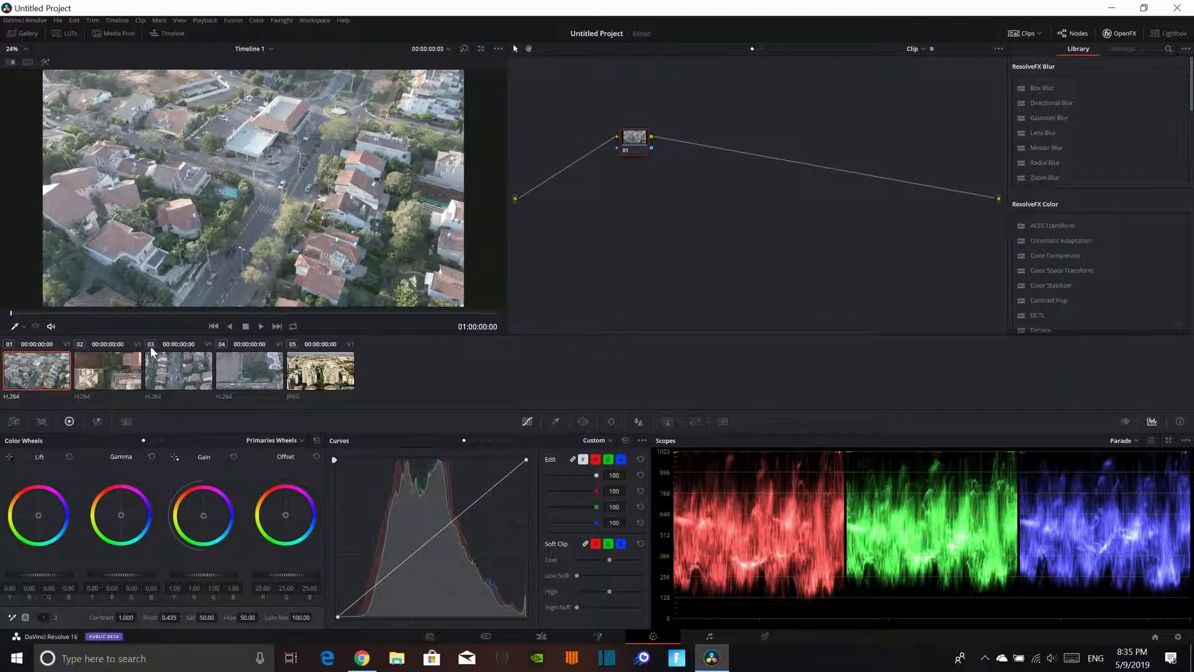
left_click(121, 378)
left_click(180, 370)
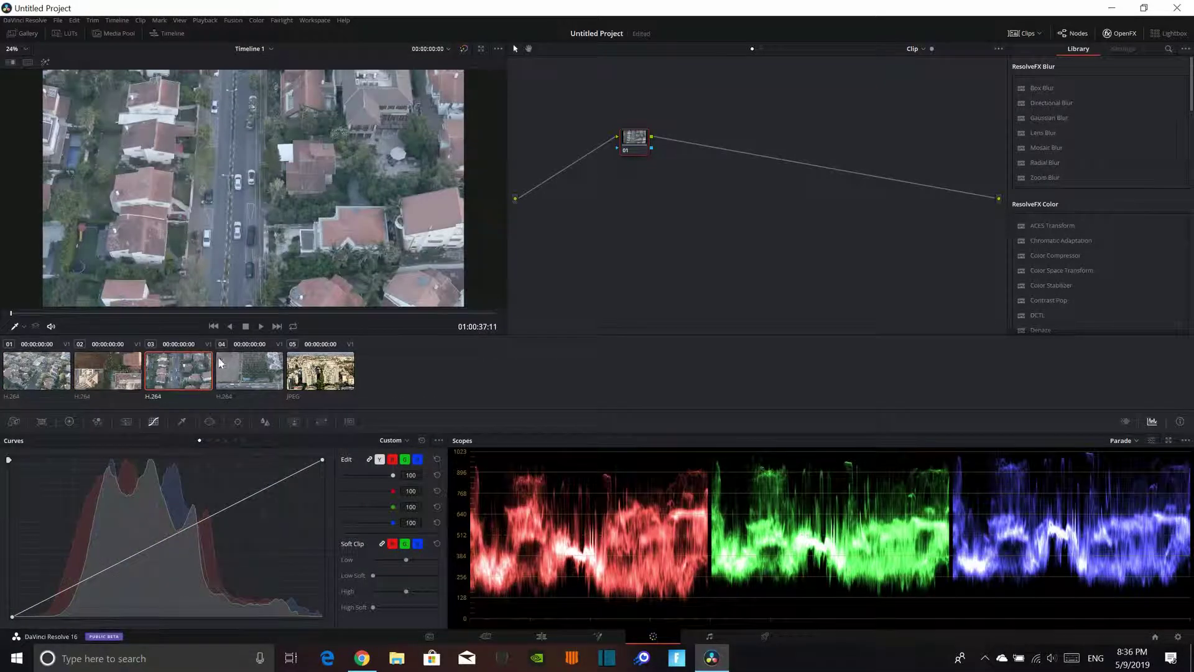
left_click(245, 364)
left_click(55, 372)
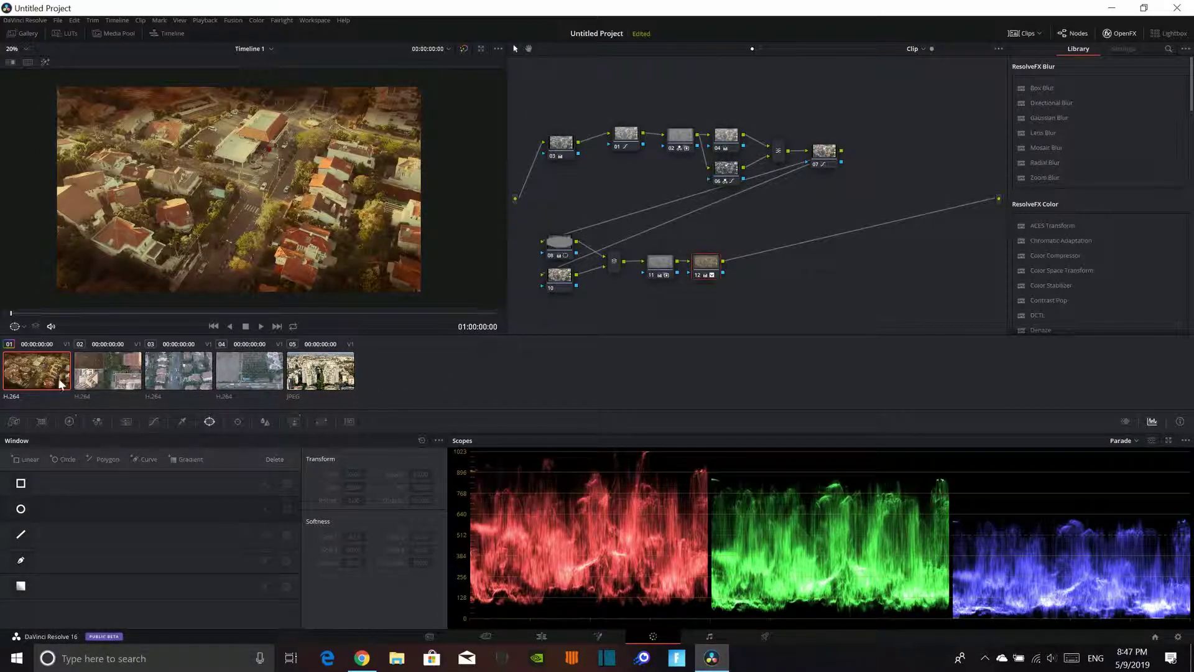
Copy each previous clip's grade onto clips 02, 03, 04 and the 05 photo in turn.
left_click(105, 364)
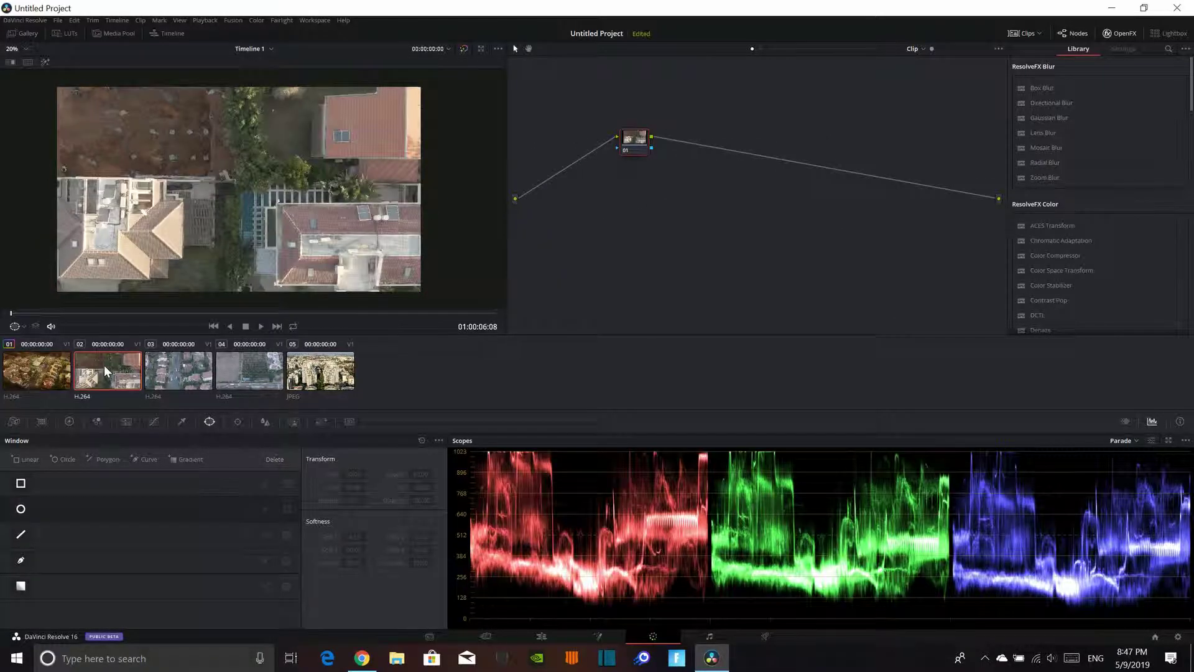
middle_click(45, 371)
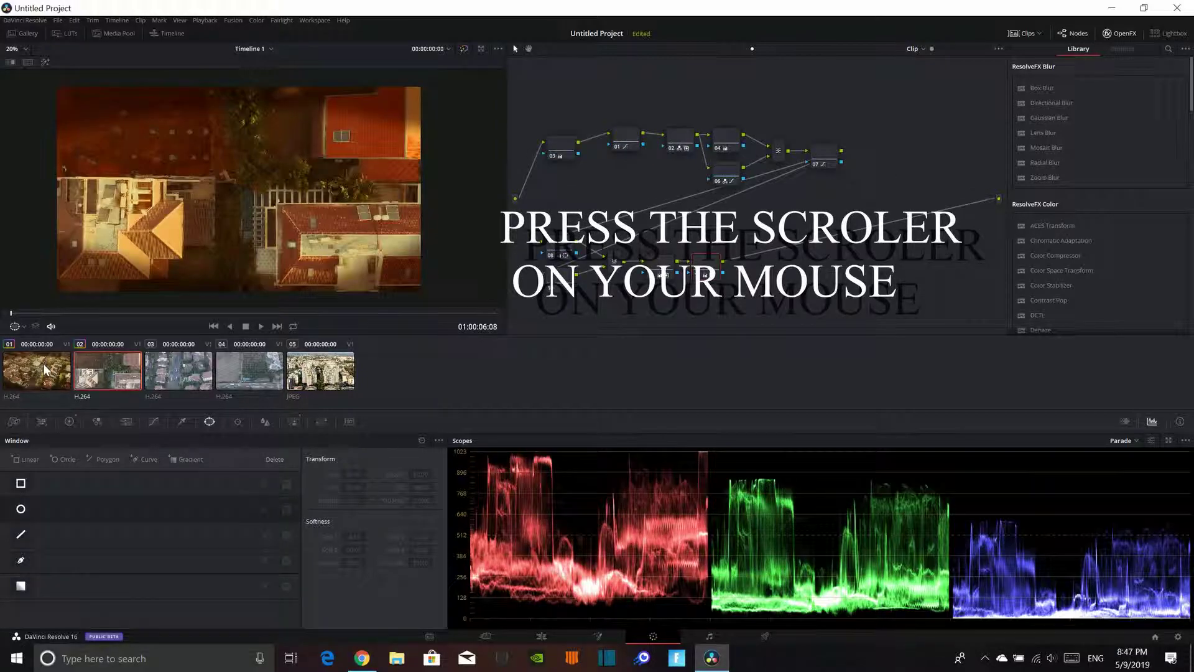
left_click(198, 382)
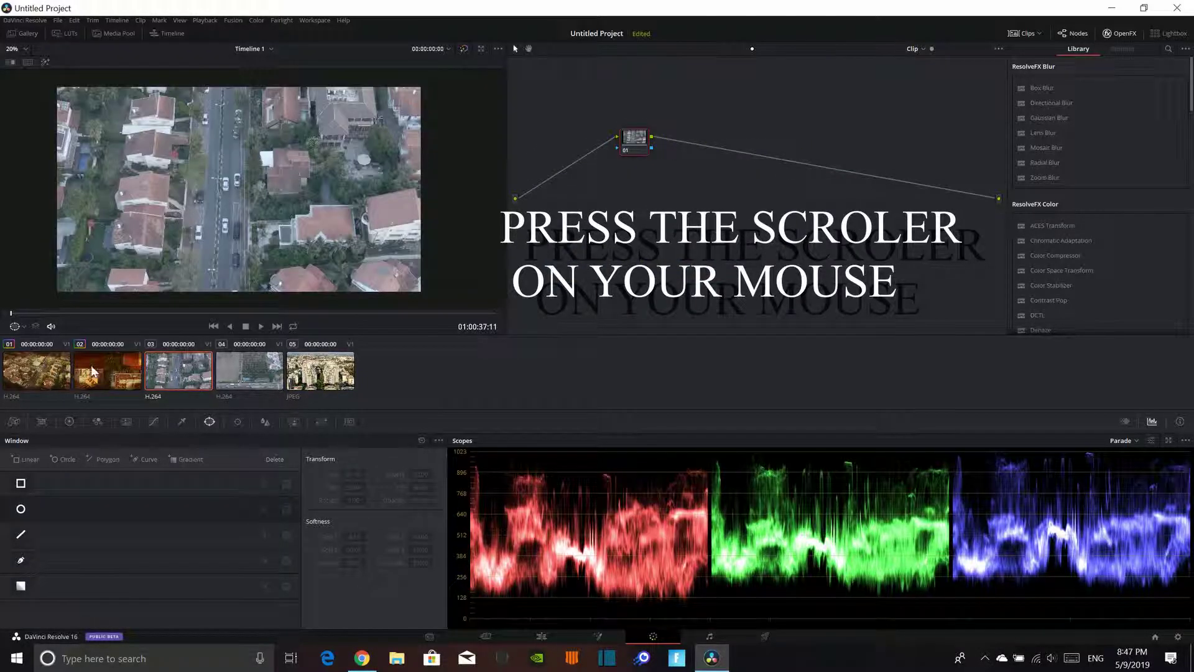
middle_click(101, 374)
left_click(272, 383)
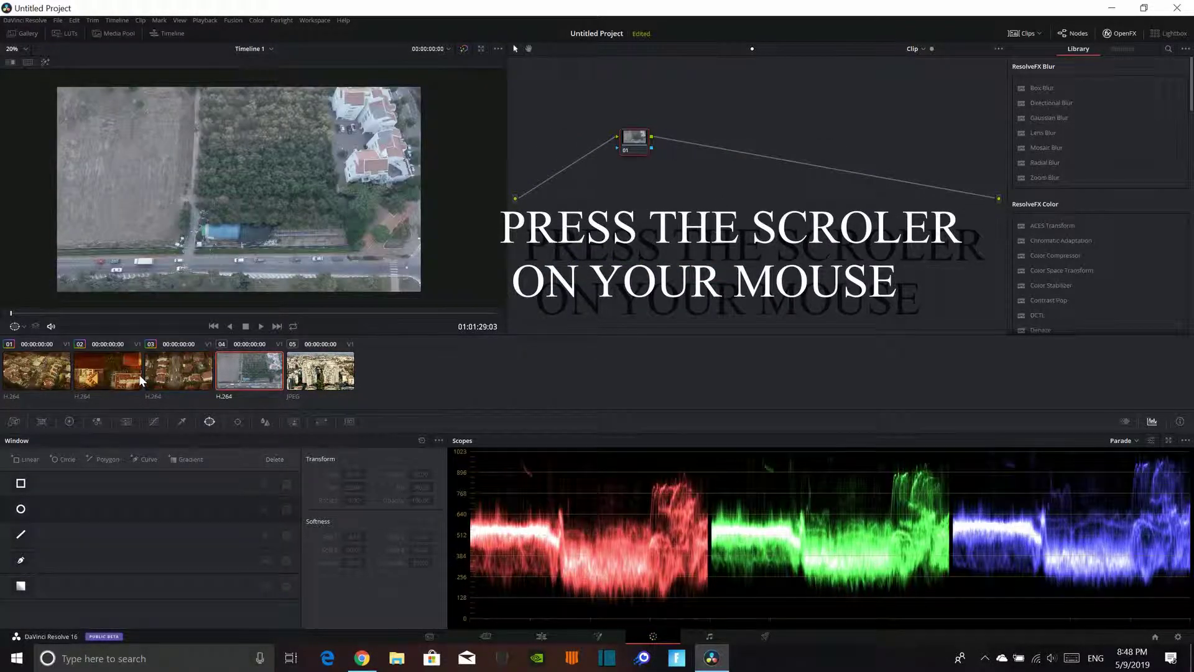
middle_click(180, 373)
left_click(292, 374)
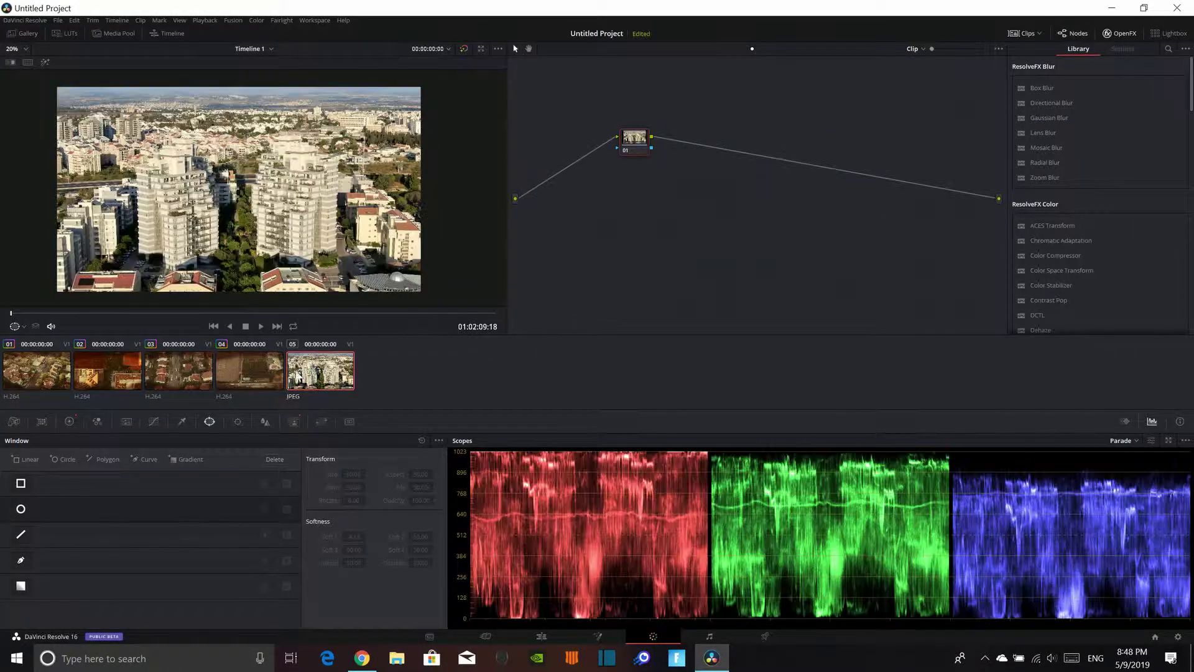
middle_click(240, 366)
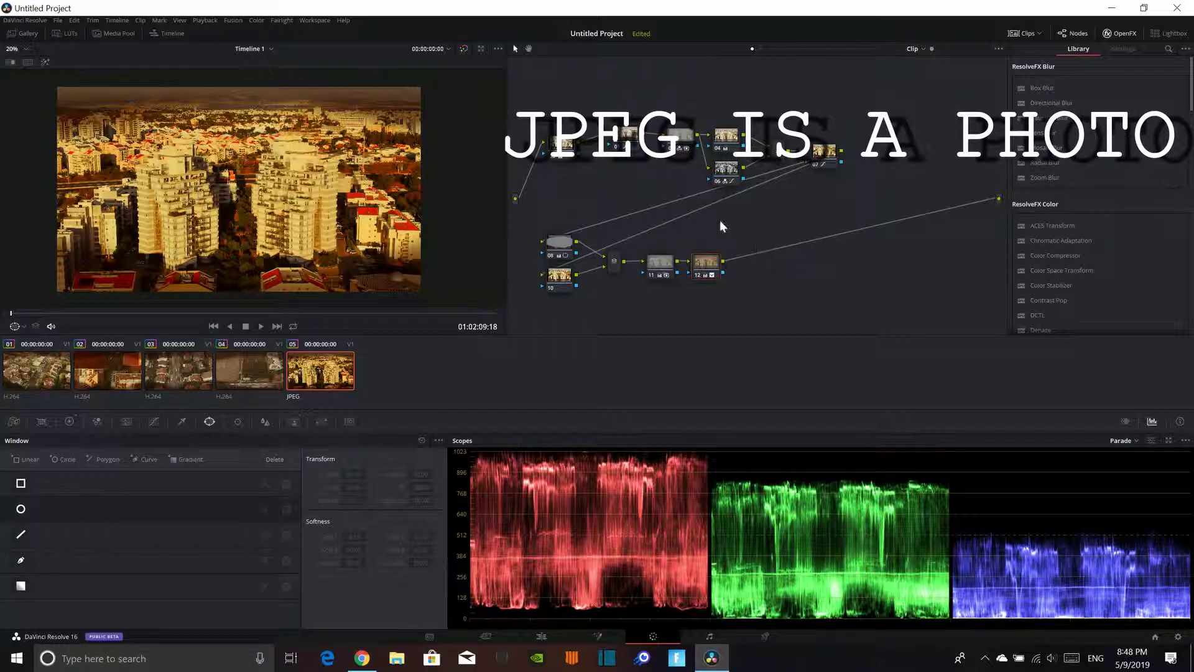
Delete nodes 11 and 12 from the JPEG photo's grade.
left_click(660, 263)
left_click(705, 262)
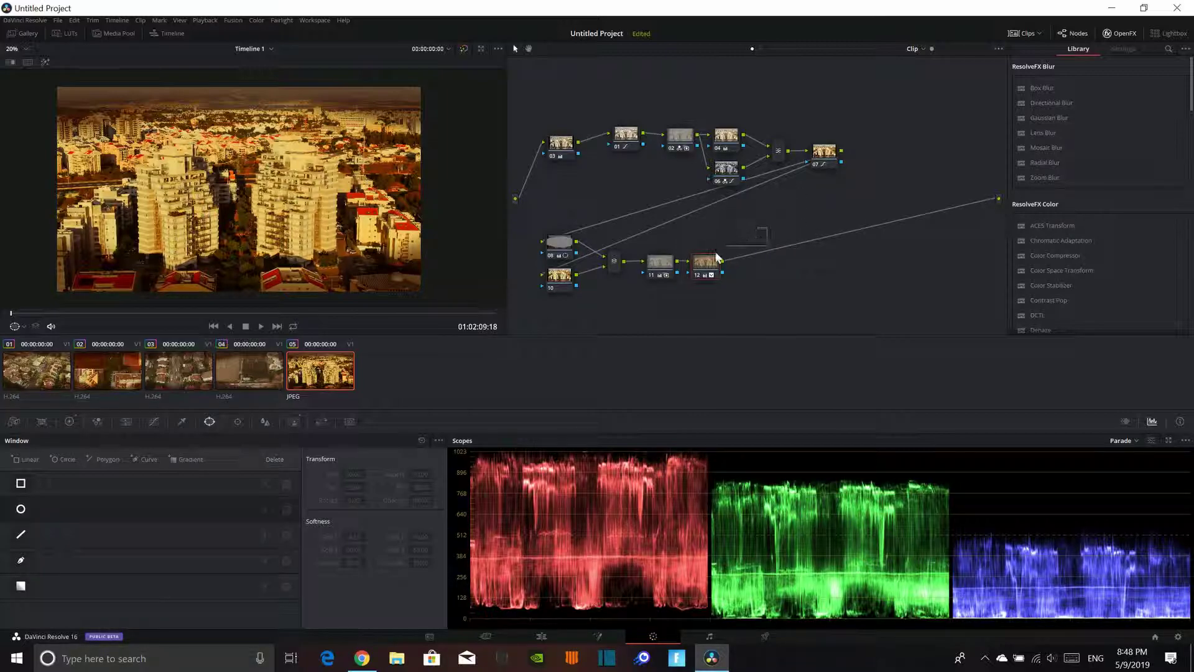
key("Delete")
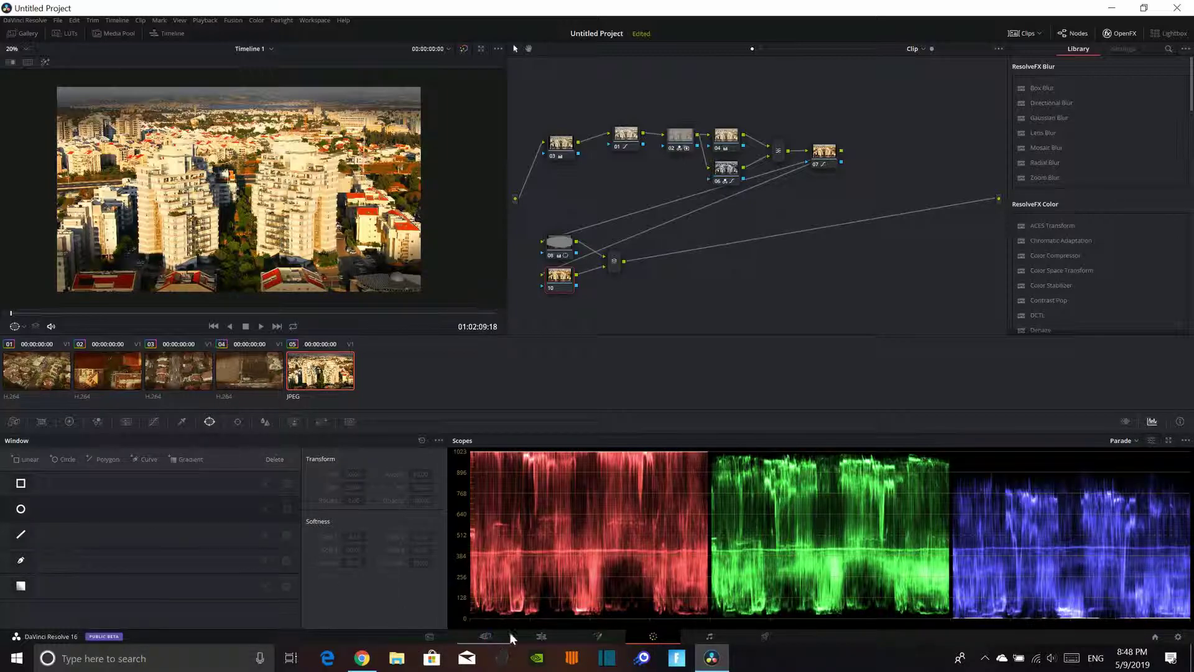
Back on the Edit page, snap the JPEG photo clip against the end of DJI_0801.
left_click(541, 636)
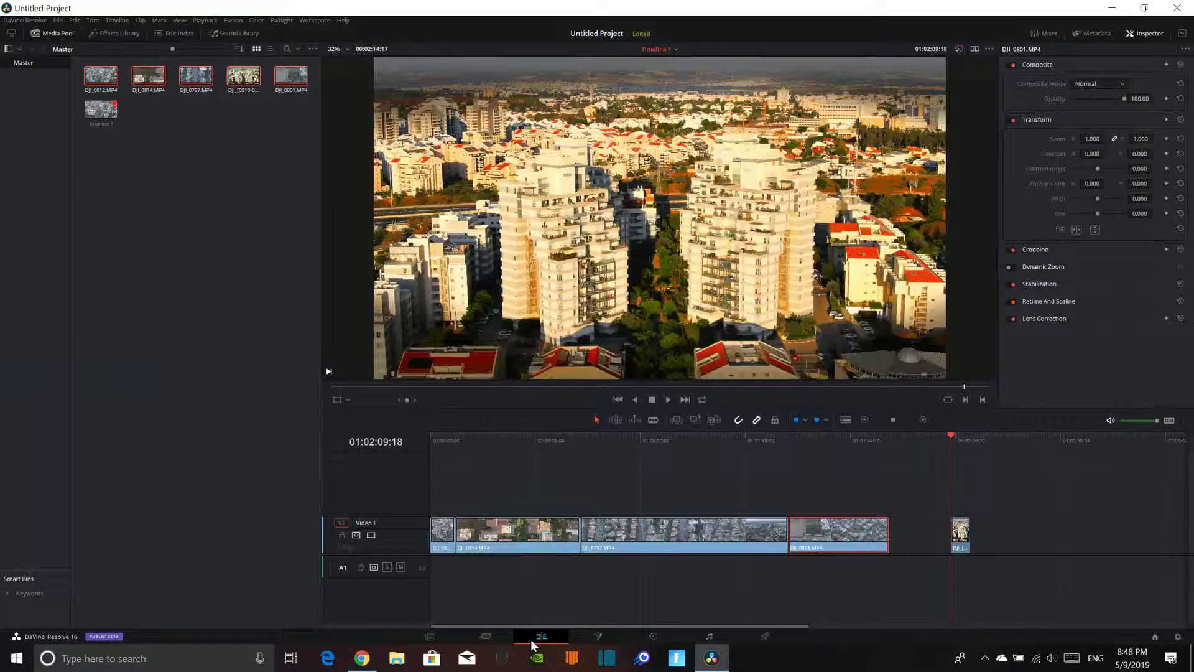
mouse_move(939, 443)
left_mouse_down()
mouse_move(587, 475)
mouse_move(793, 485)
left_mouse_up()
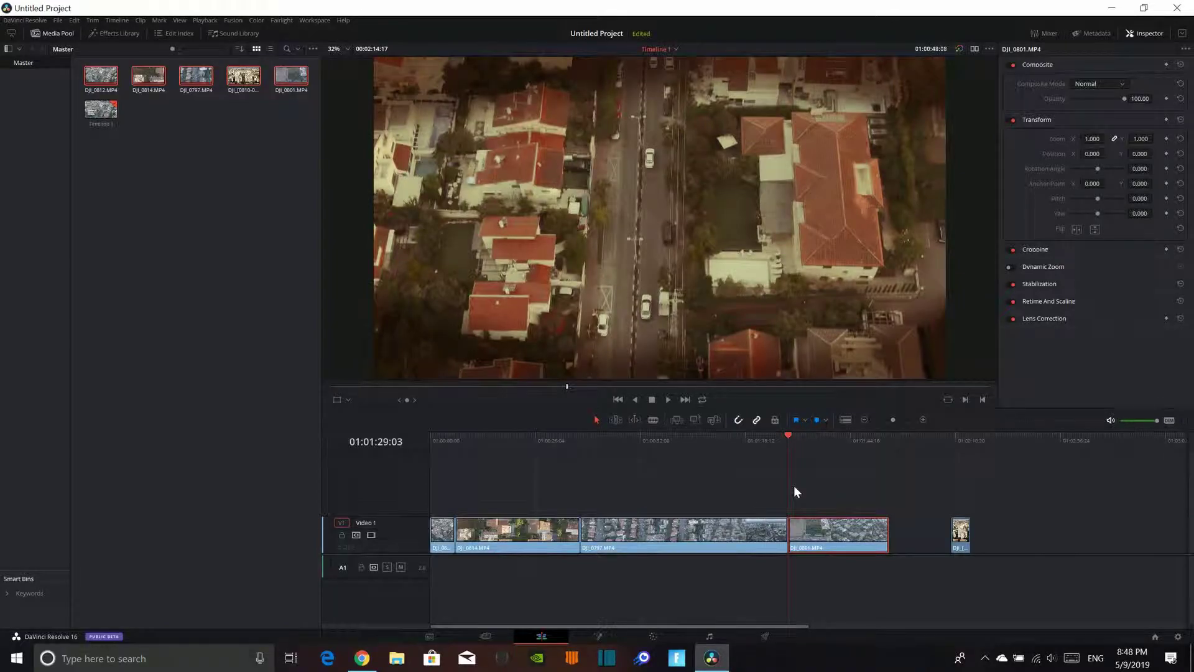
mouse_move(793, 485)
left_mouse_down()
mouse_move(628, 458)
mouse_move(501, 466)
mouse_move(502, 505)
mouse_move(872, 559)
mouse_move(928, 539)
left_mouse_up()
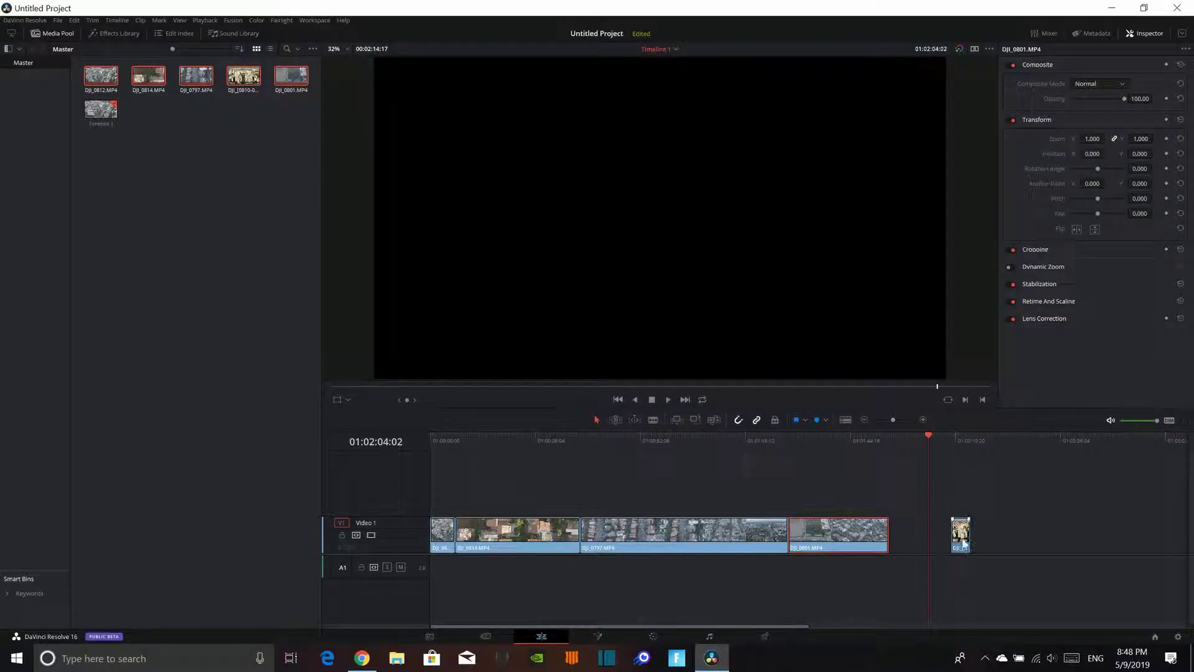
left_click_drag(965, 534, 910, 535)
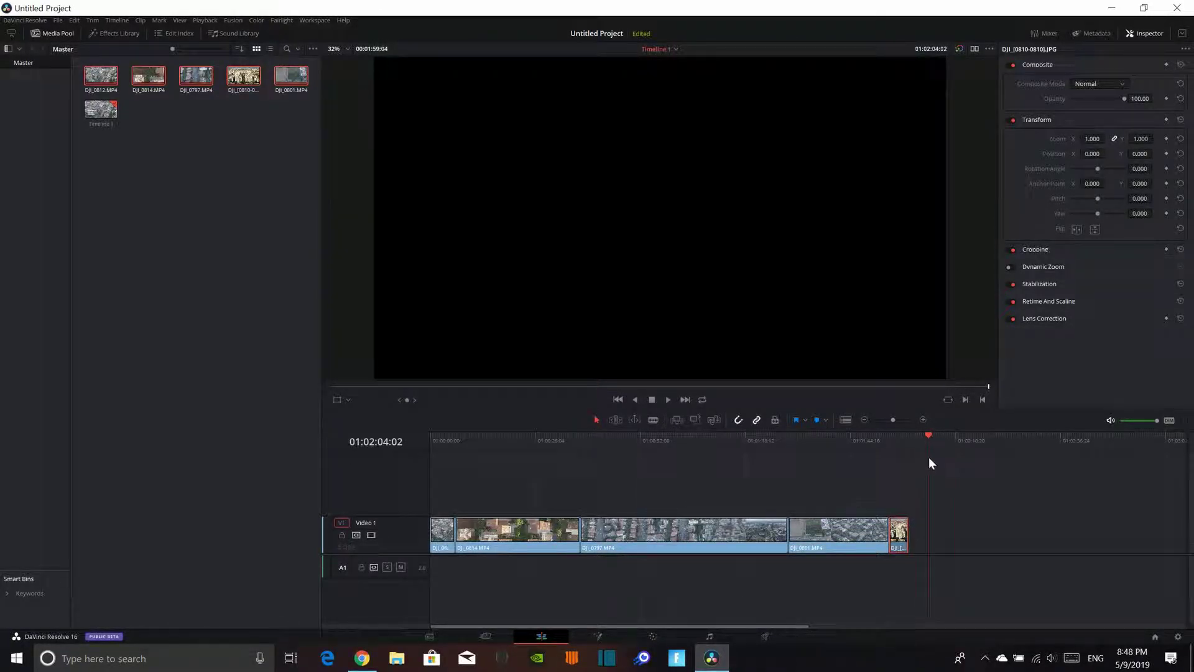
key("Home")
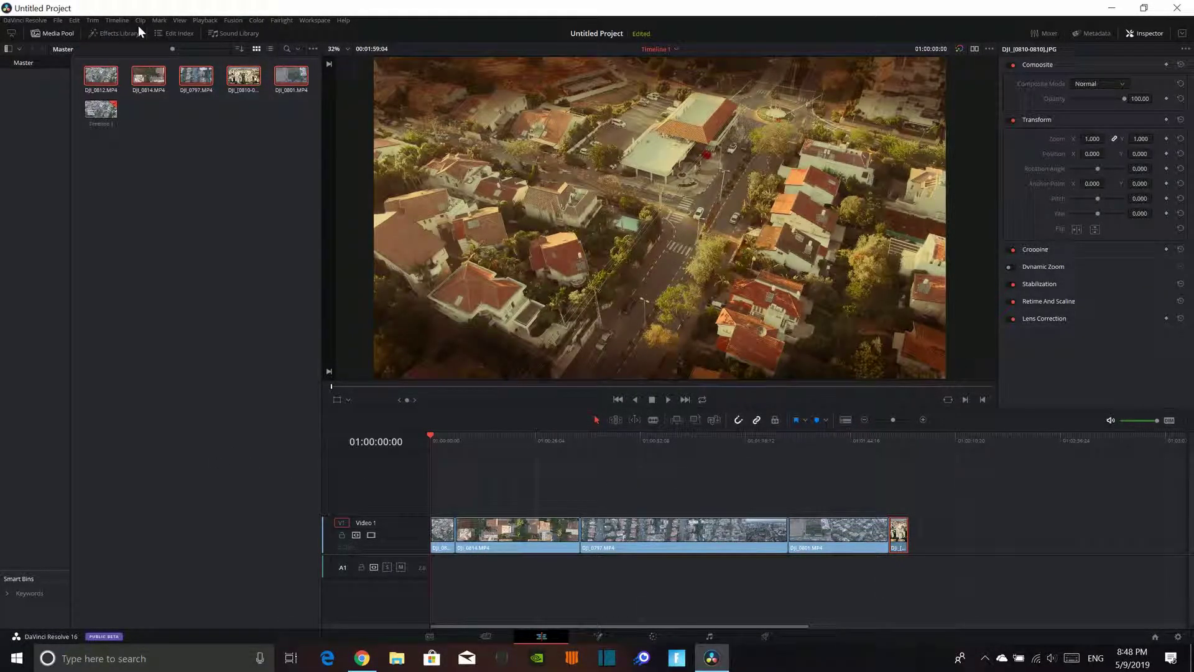
Add a Dip To Color Dissolve transition to the opening clips and play it back.
left_click(121, 36)
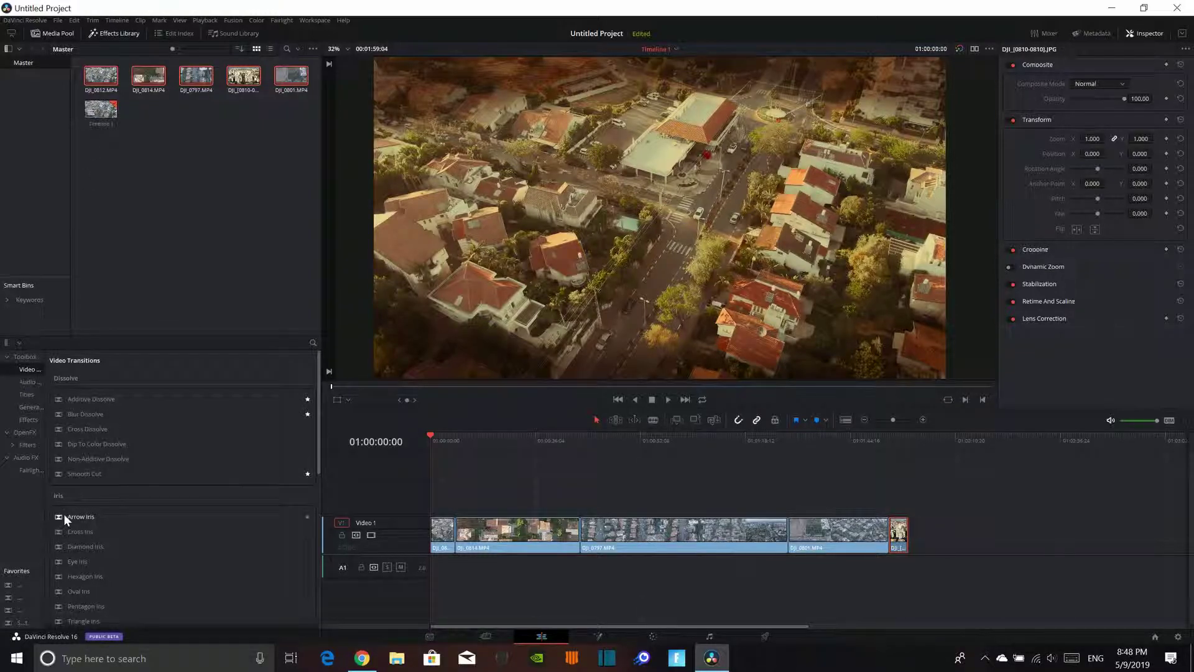
left_click_drag(90, 441, 434, 524)
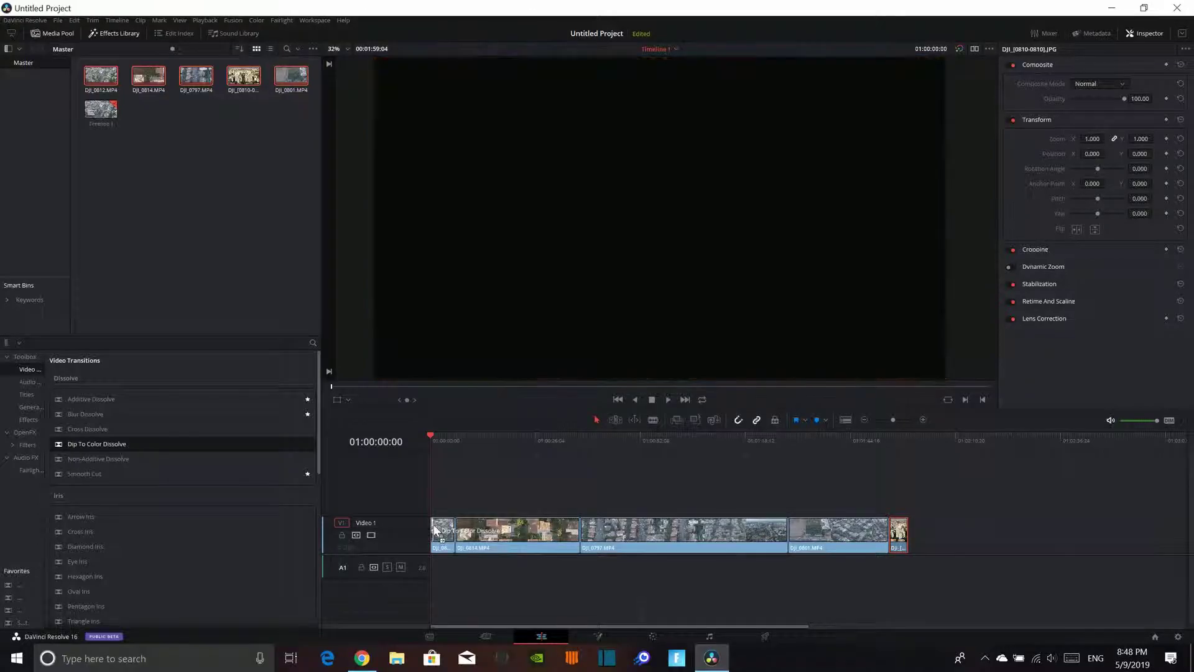
left_click(668, 401)
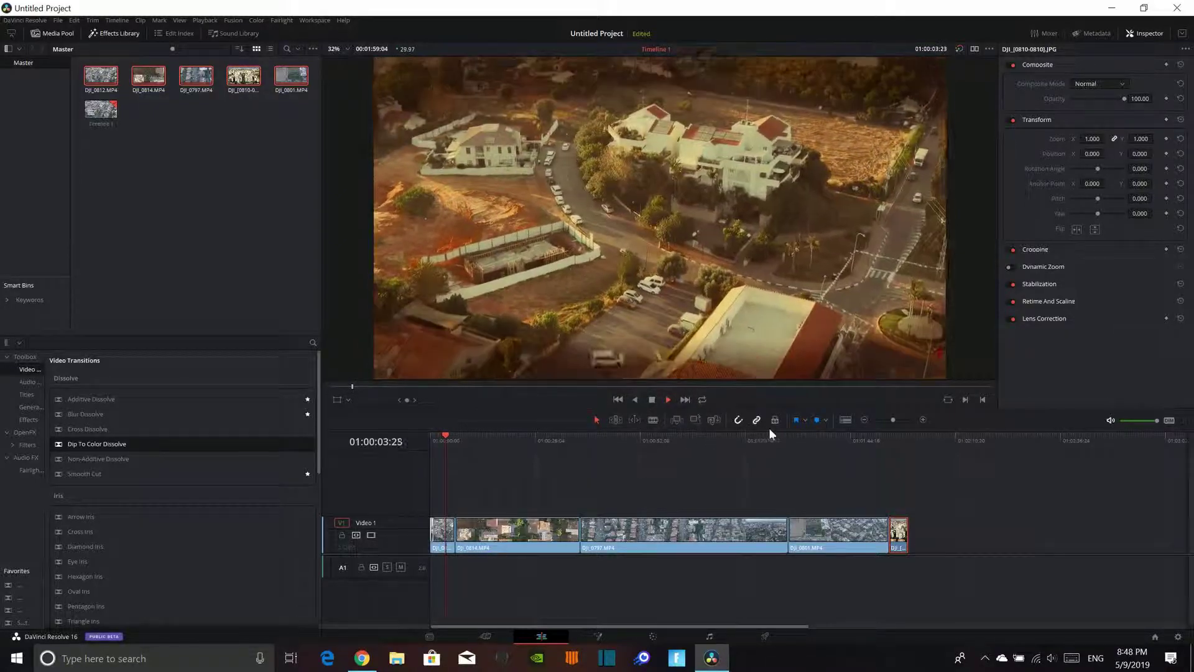
left_click_drag(894, 420, 902, 419)
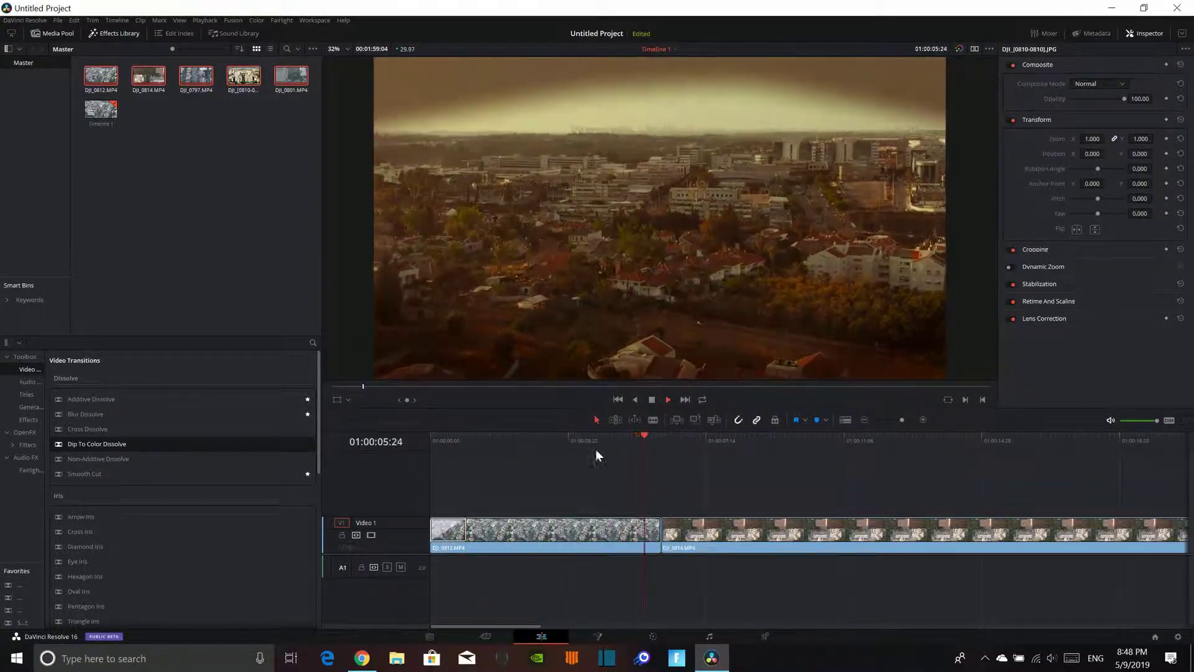
left_click(652, 399)
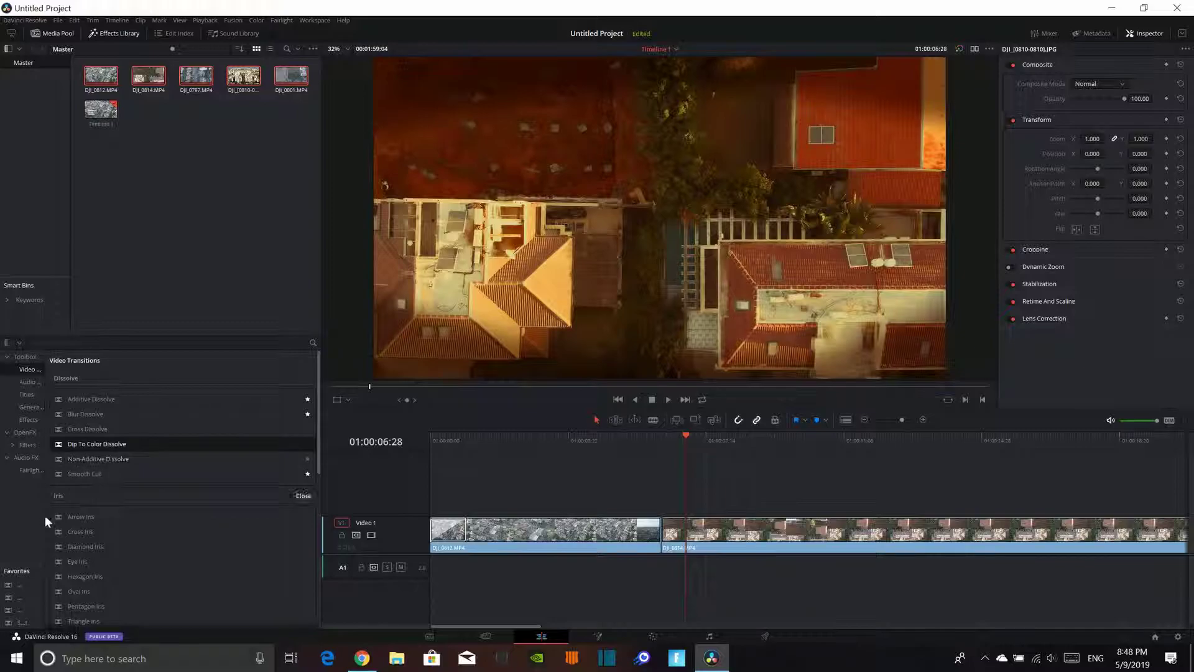
Place a Diamond Iris transition on a cut between clips and fit every clip in view.
mouse_move(79, 547)
left_mouse_down()
mouse_move(662, 527)
mouse_move(145, 485)
left_mouse_up()
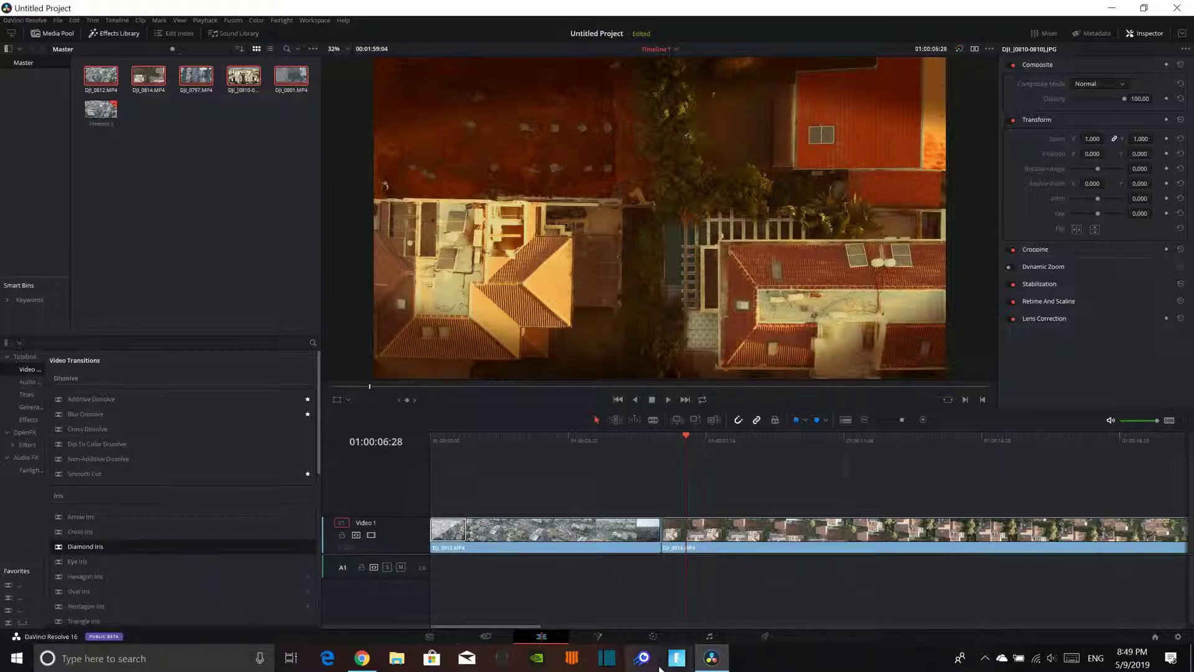
left_click_drag(158, 569, 663, 539)
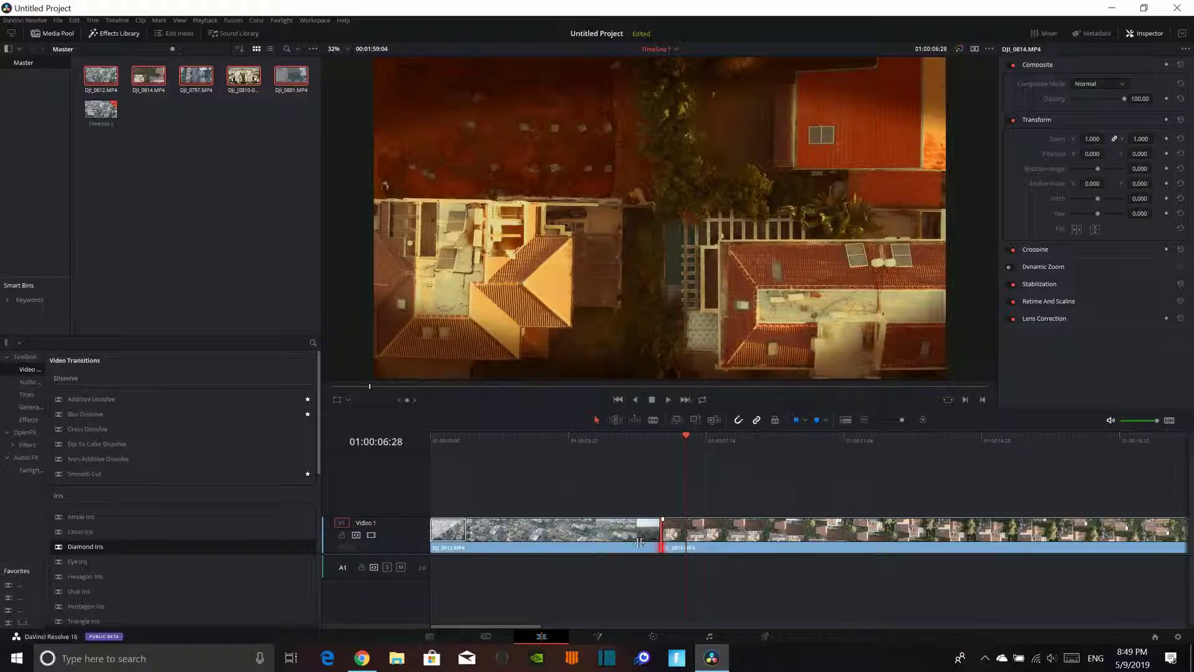
double_click(639, 535)
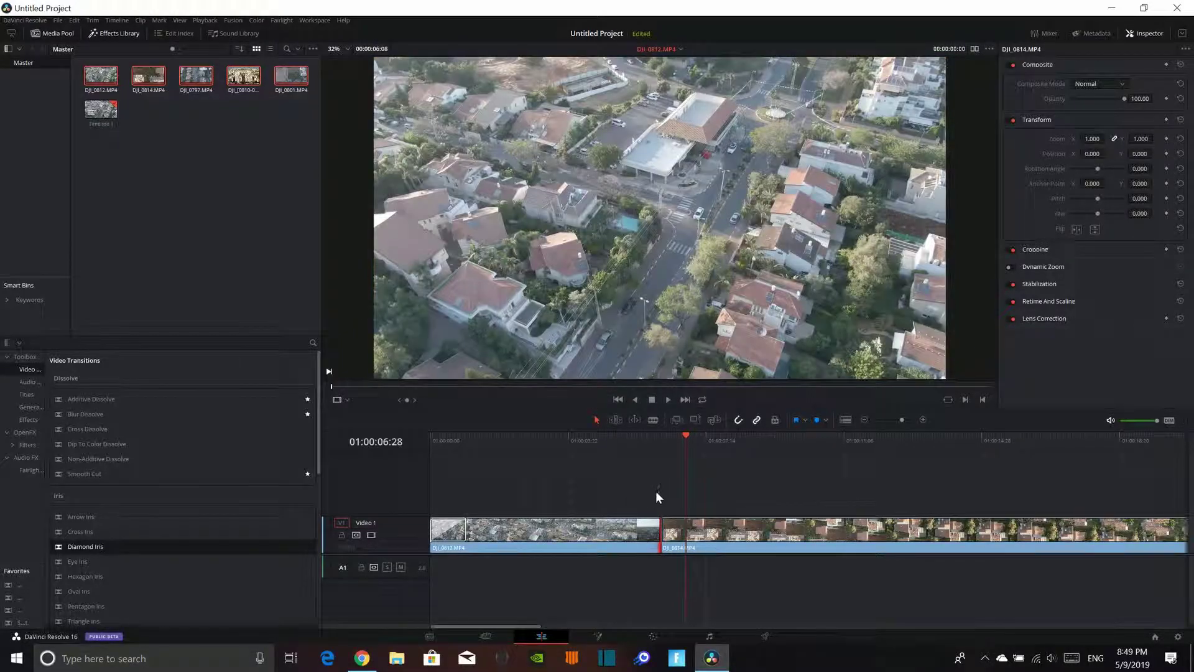
left_click_drag(682, 457, 720, 442)
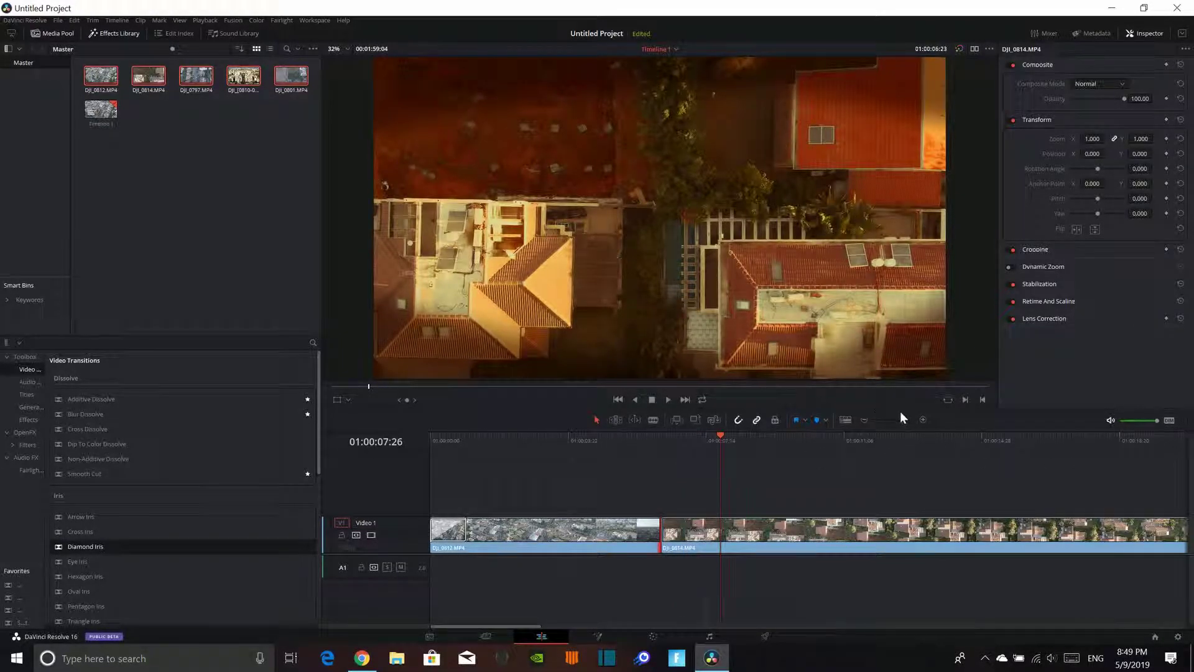
left_click_drag(900, 412, 891, 421)
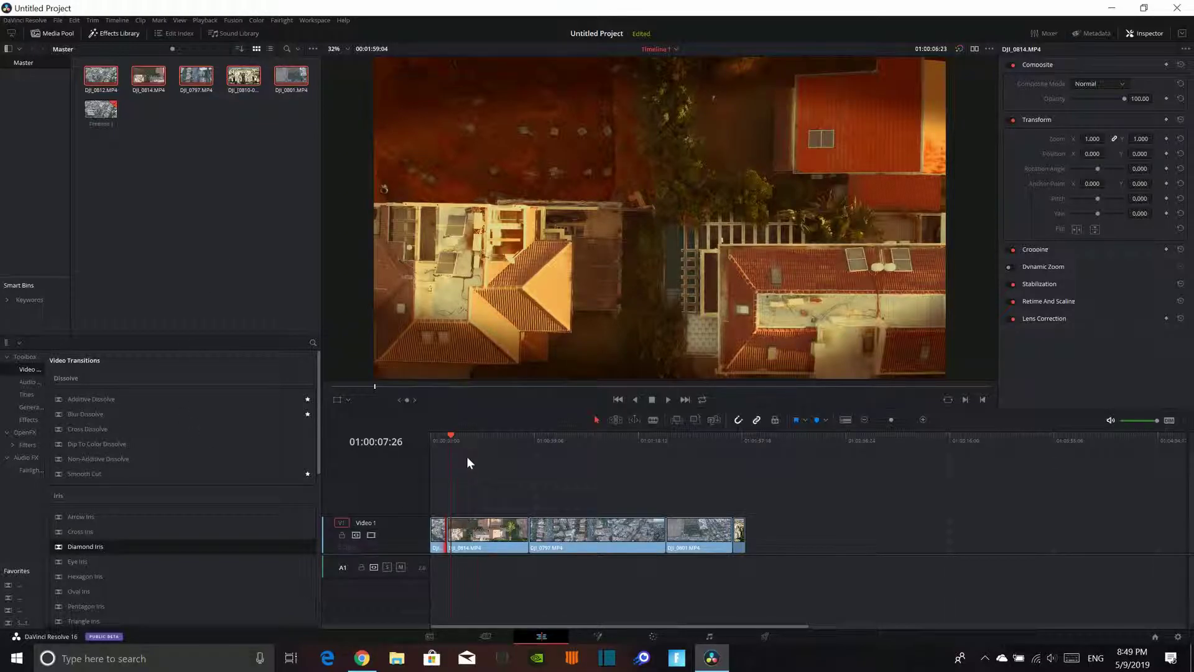
Preview the sequence, then extend the final JPEG still so the timeline runs to 00:02:05:03.
mouse_move(450, 438)
left_mouse_down()
mouse_move(420, 446)
mouse_move(463, 456)
left_mouse_up()
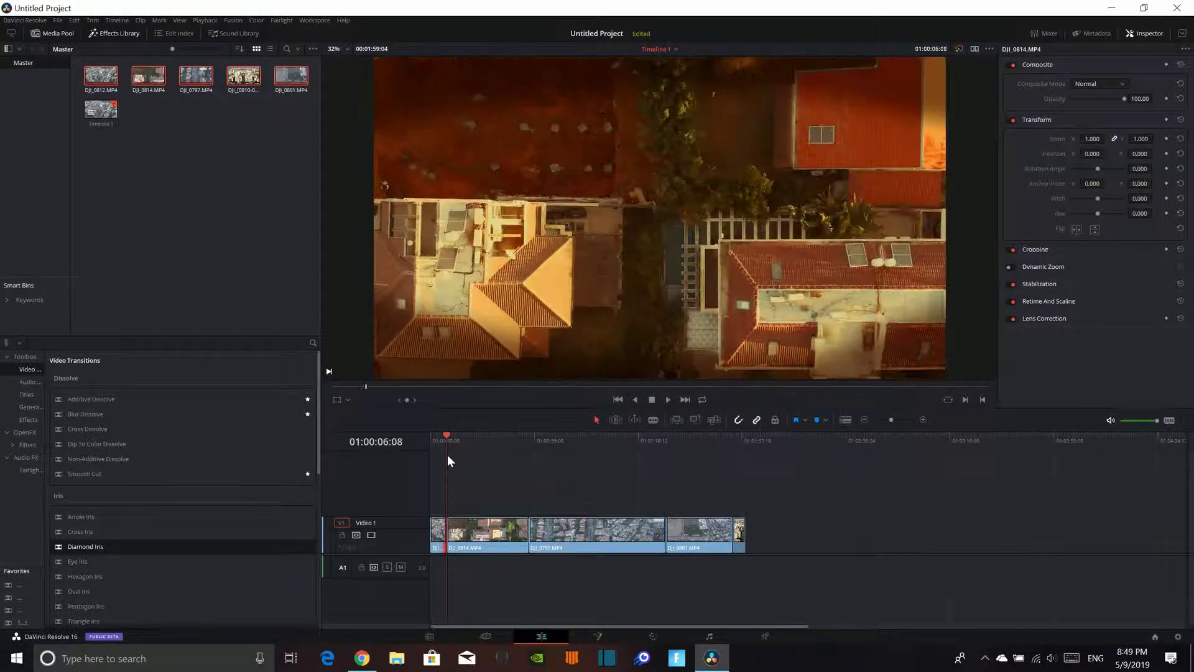
left_click_drag(463, 457, 461, 459)
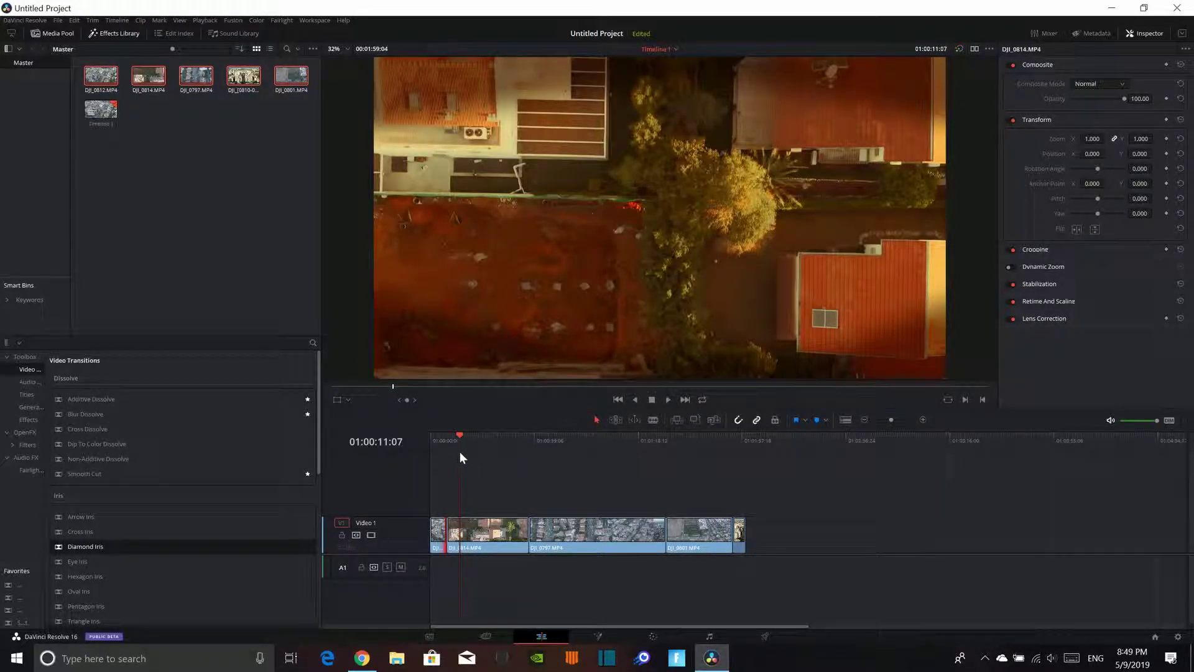
mouse_move(459, 445)
left_mouse_down()
mouse_move(567, 467)
mouse_move(625, 461)
mouse_move(737, 491)
left_mouse_up()
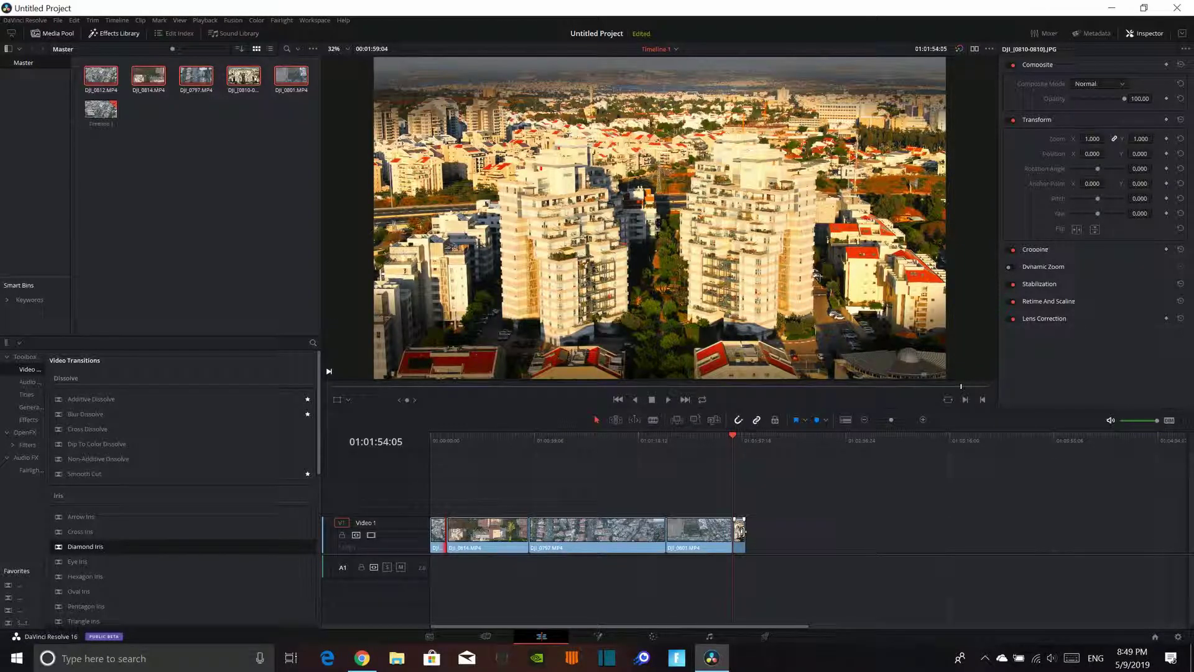
left_click_drag(744, 532, 760, 533)
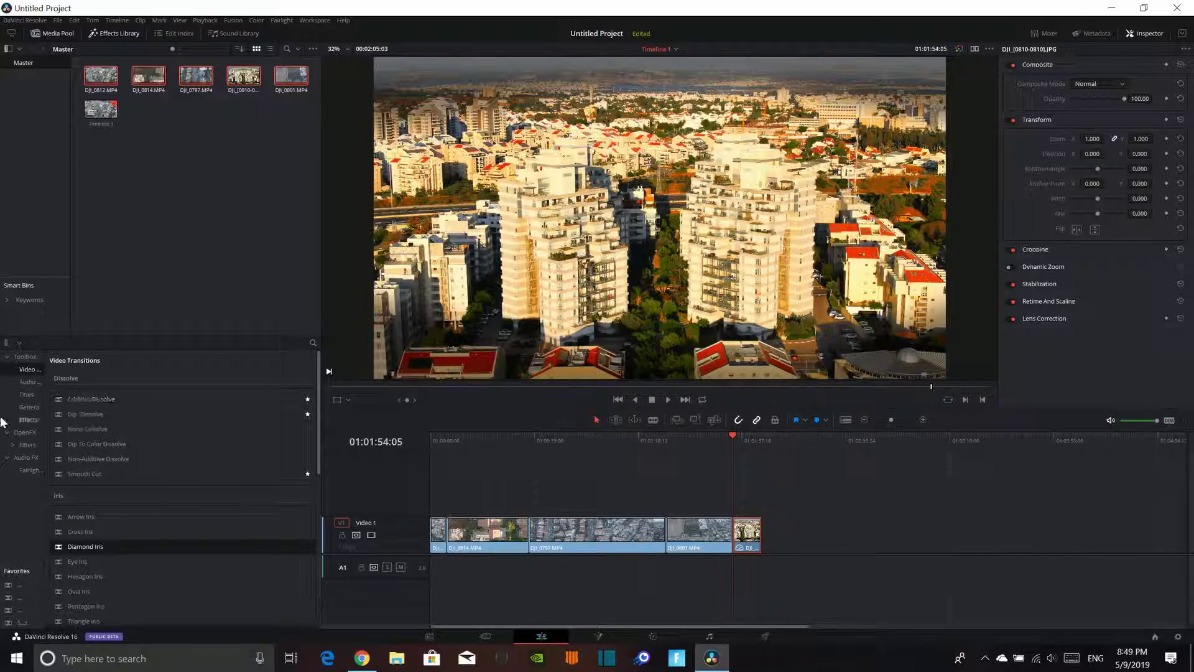
Hide the Media Pool and list the OpenFX filters, scrolling down toward ResolveFX Transform.
left_click(56, 30)
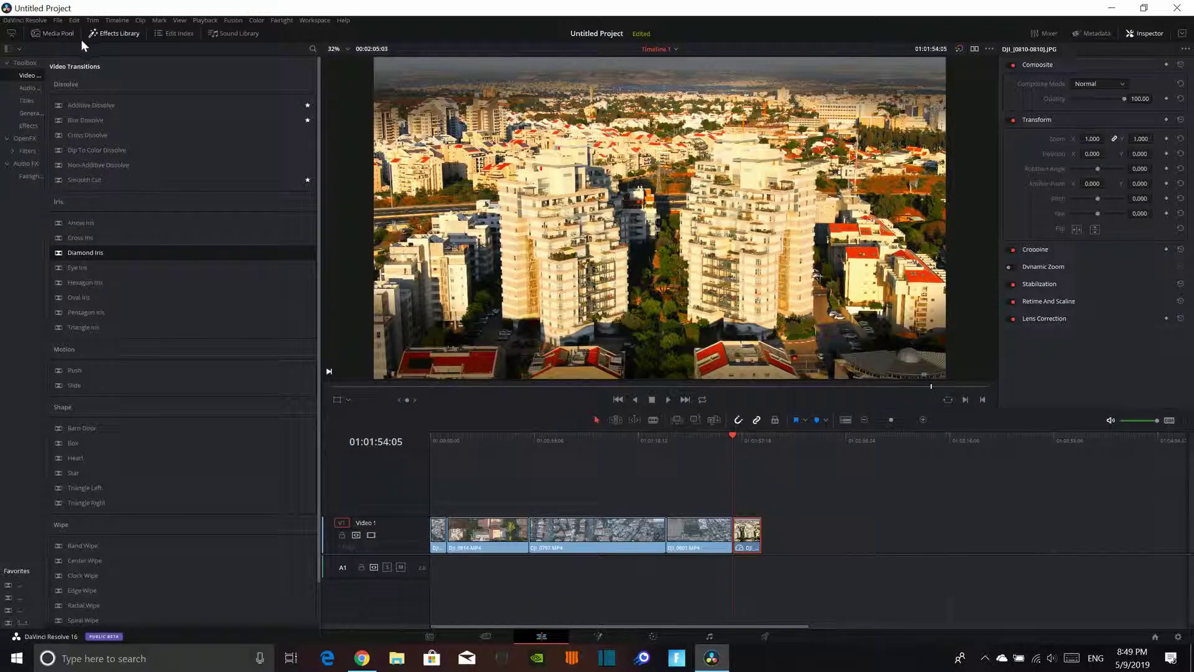
left_click(26, 139)
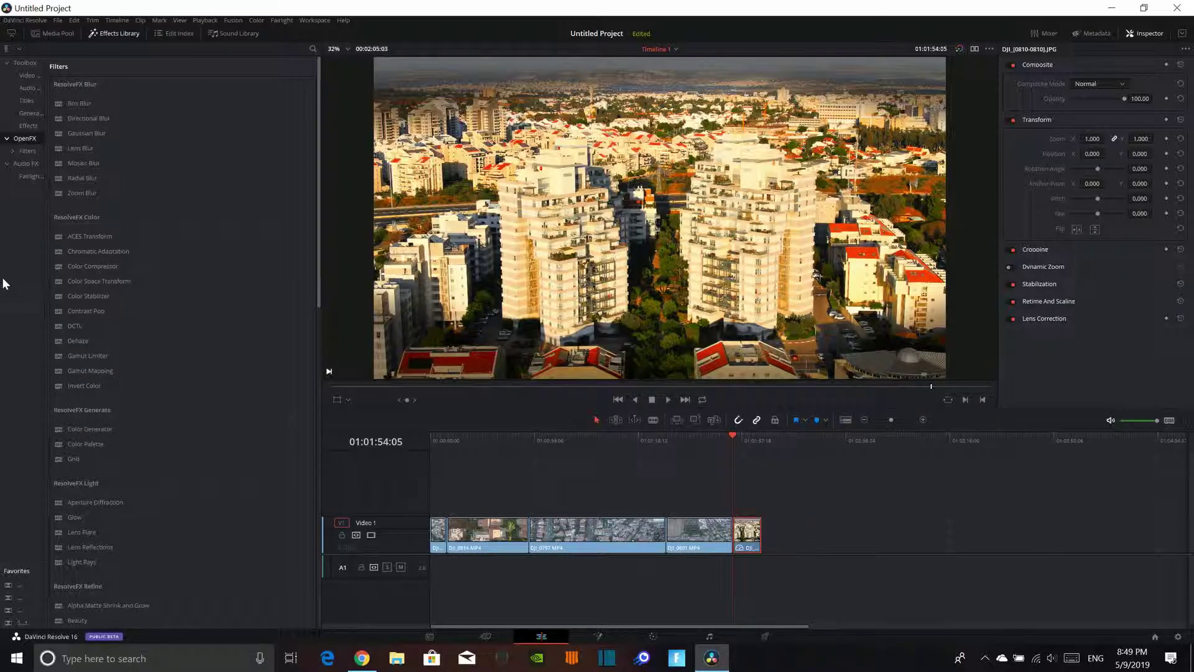
scroll(174, 256, "down", 5)
scroll(110, 262, "down", 4)
scroll(110, 262, "down", 5)
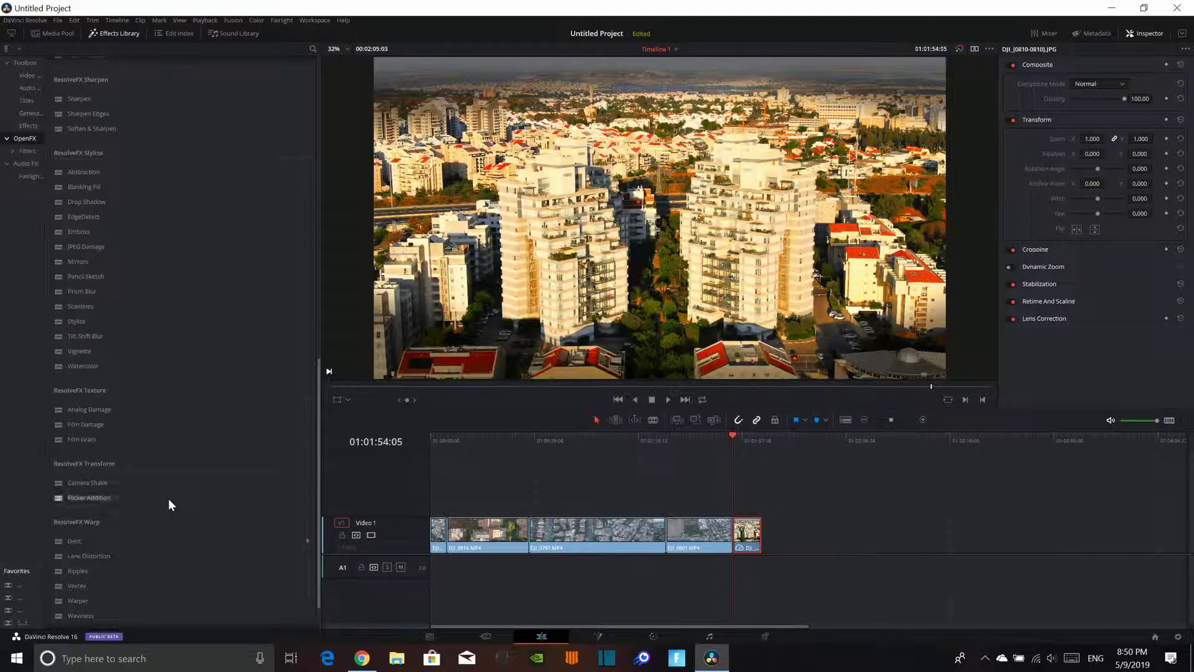
Apply Camera Shake to the final still clip and raise its Motion Scale to 1.254.
left_click_drag(166, 486, 754, 533)
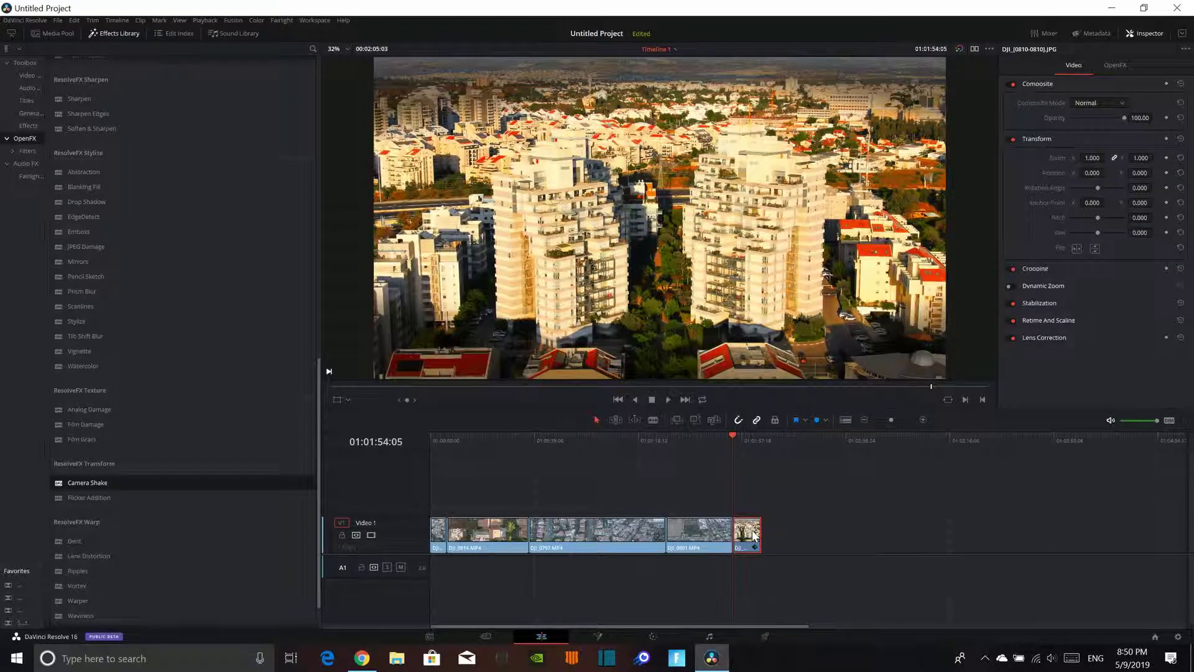
left_click(666, 399)
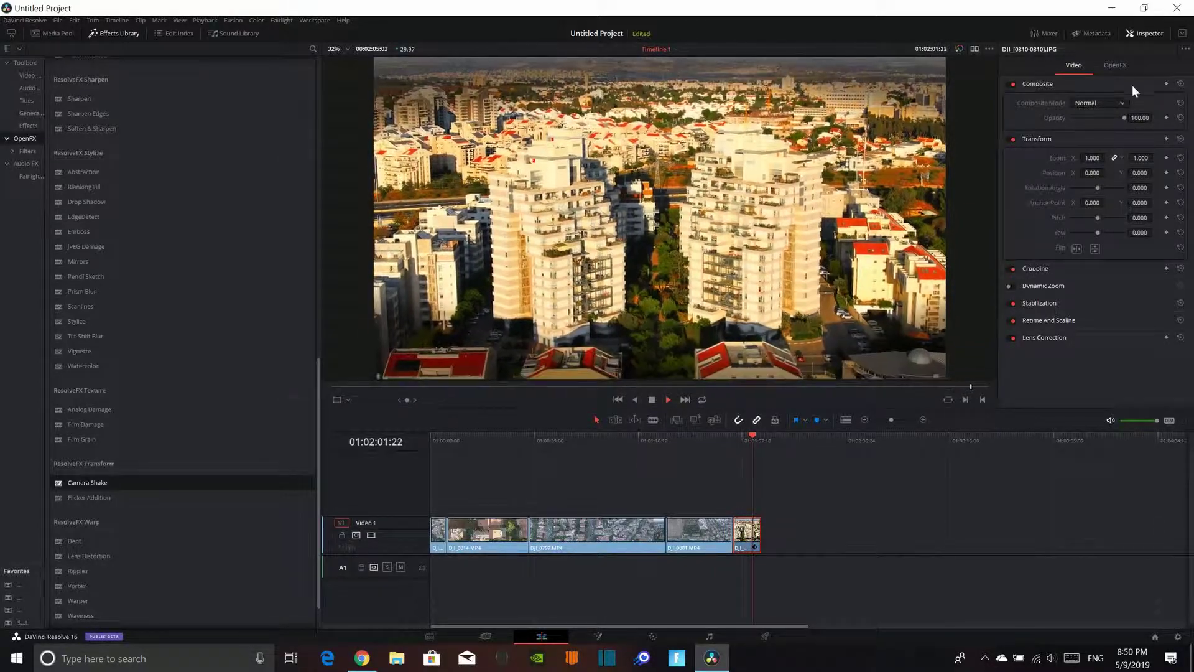
left_click(1113, 65)
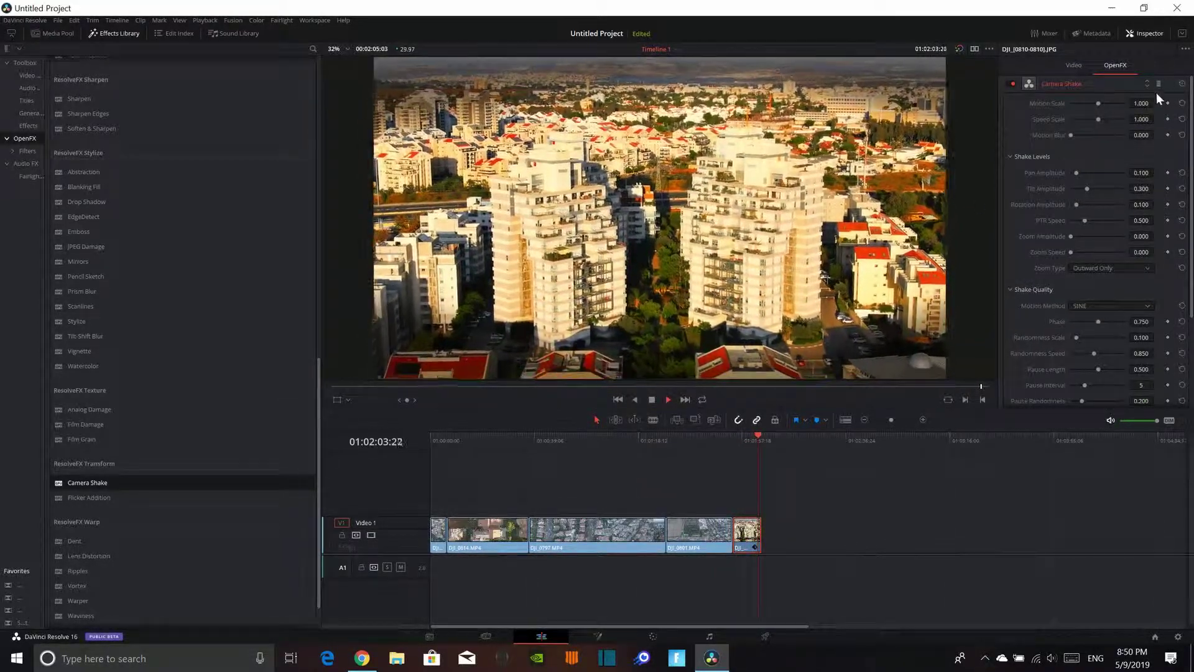
left_click_drag(1098, 103, 1106, 103)
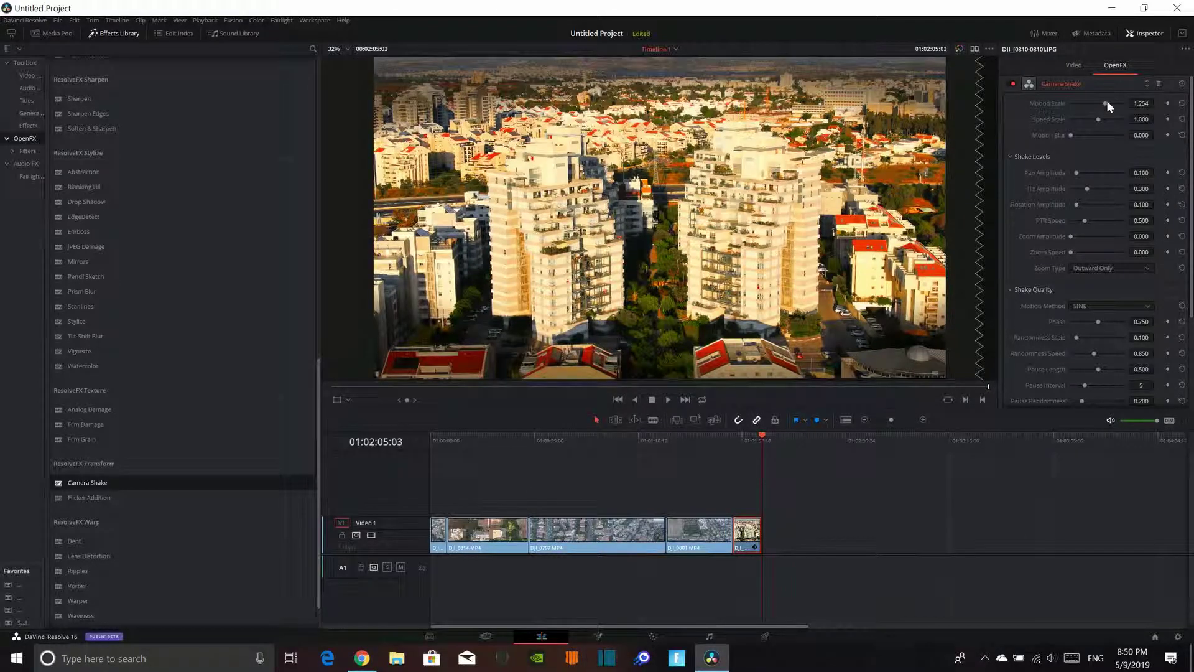
left_click(741, 447)
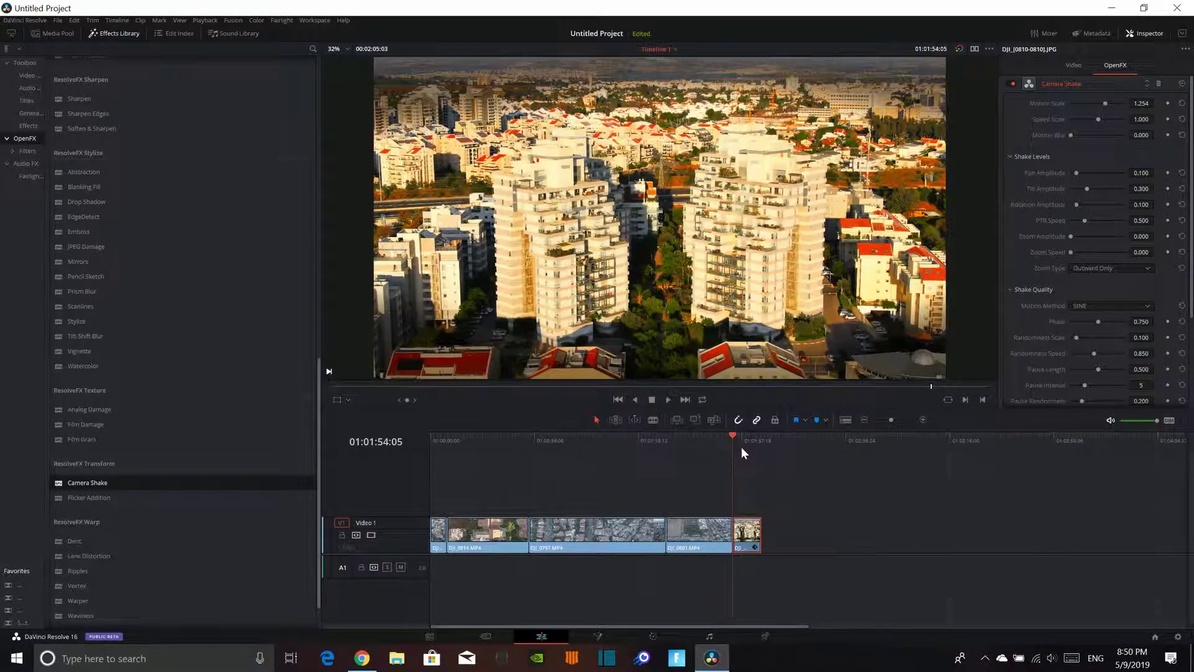
left_click(669, 400)
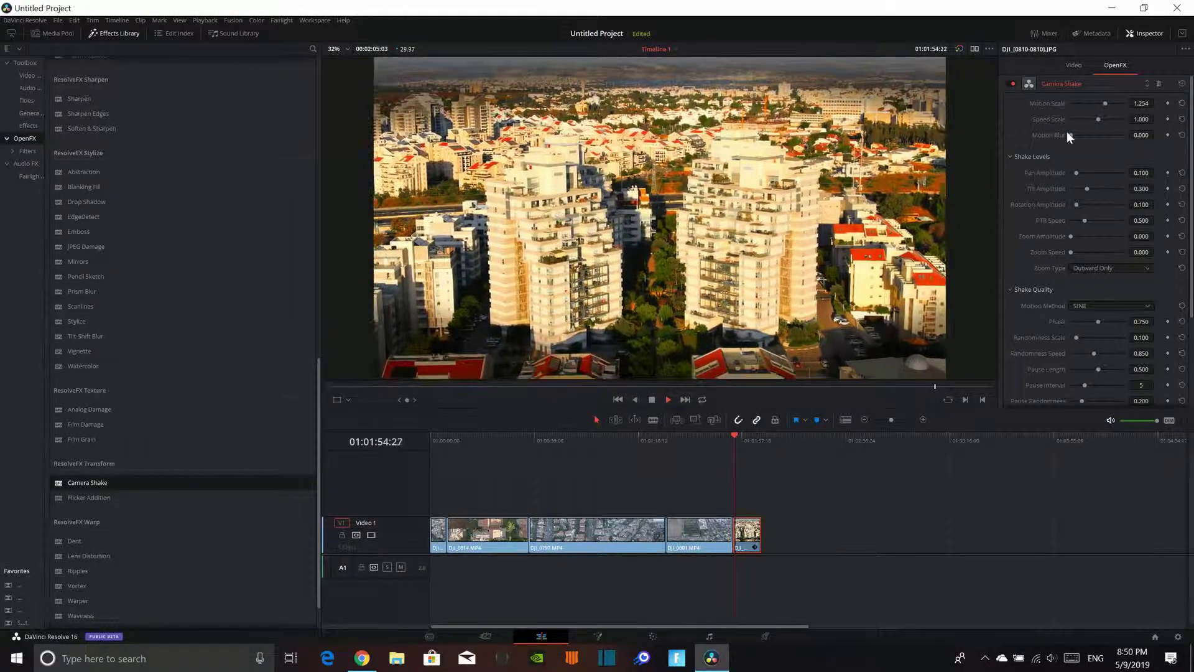
Set the shake's Motion Blur to 0.204 and Zoom Speed to 0.729, replaying to check.
left_click_drag(1071, 135, 1081, 134)
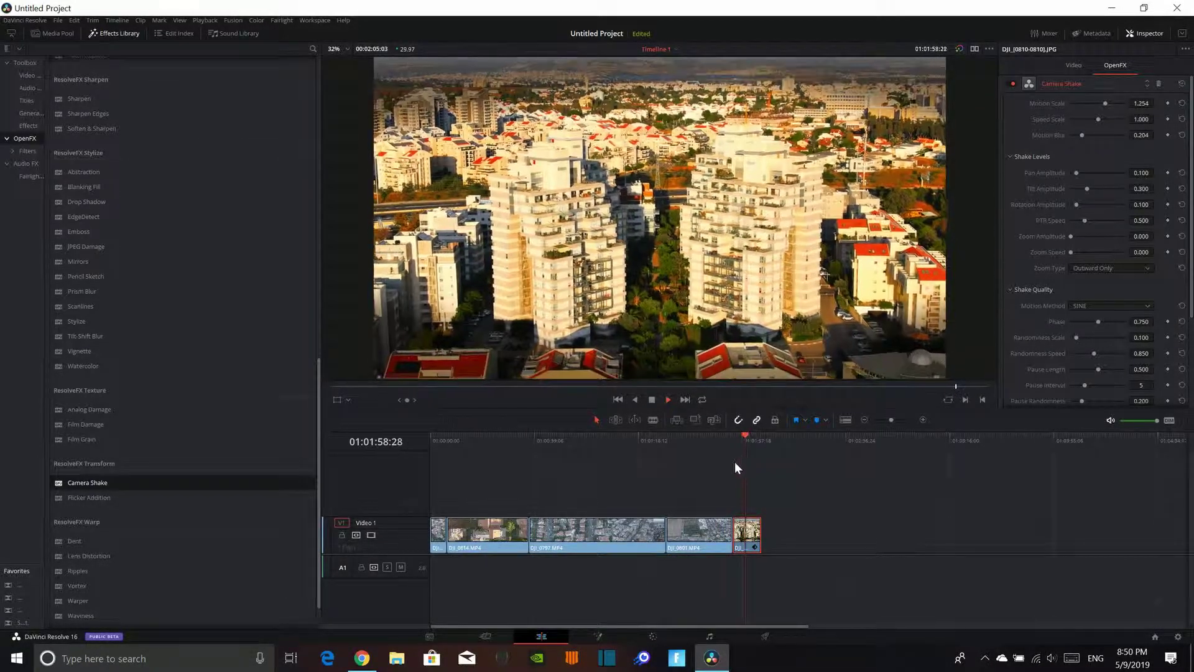
left_click_drag(744, 440, 730, 444)
key("space")
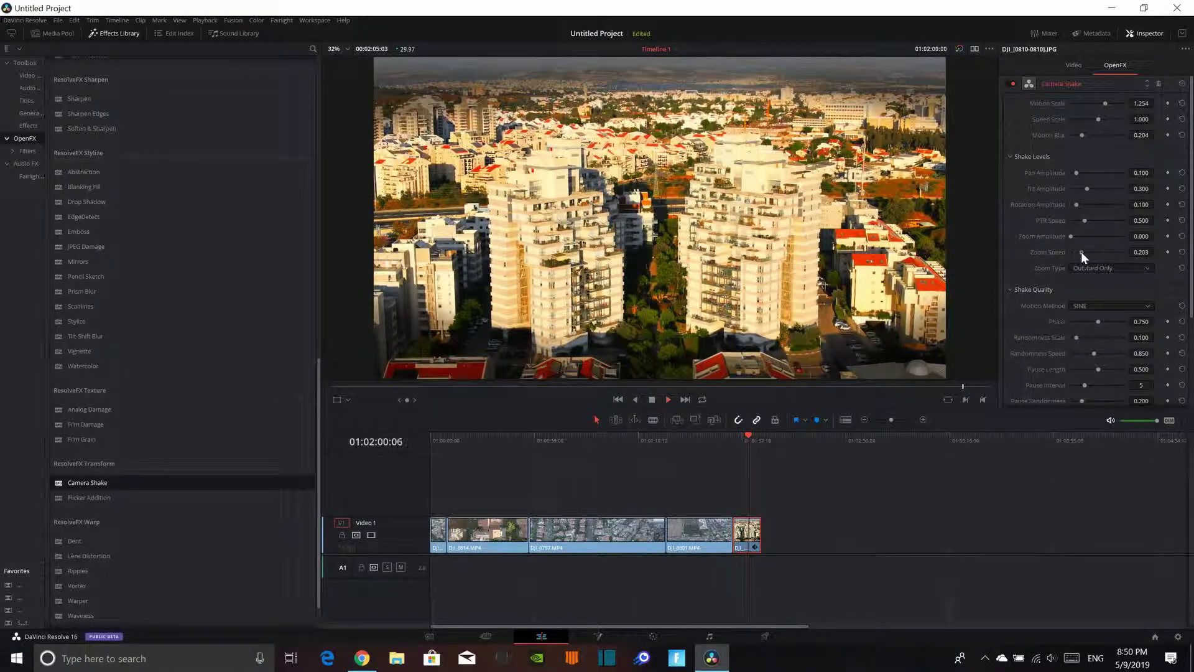
left_click_drag(1072, 251, 1091, 253)
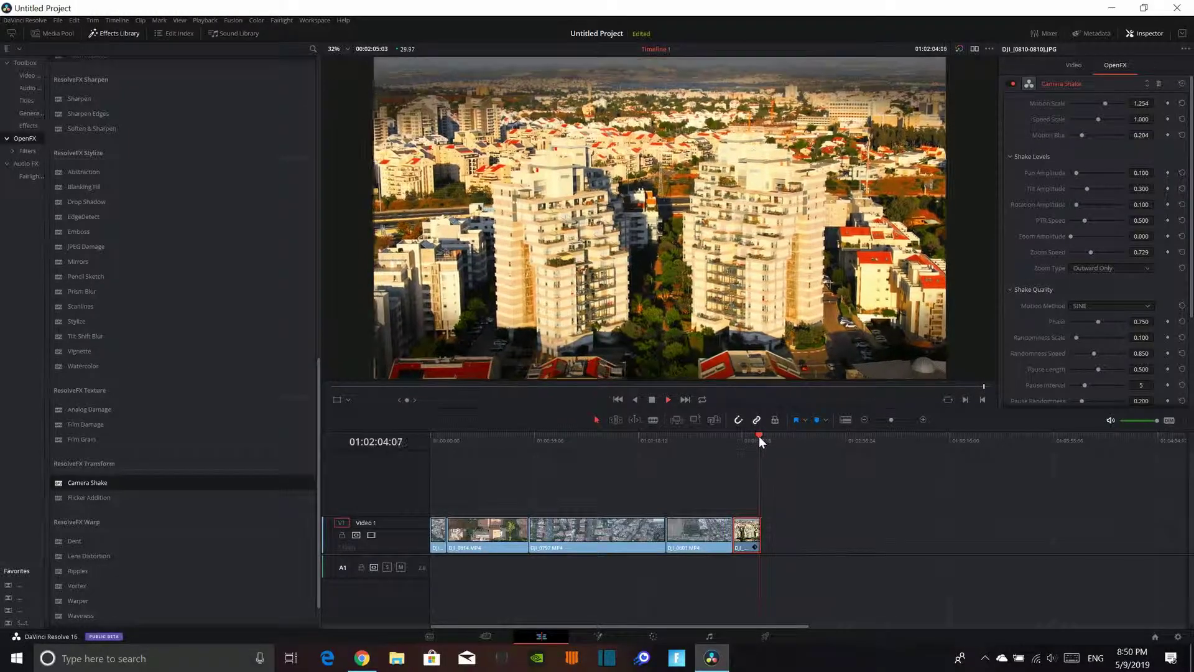
left_click_drag(759, 435, 731, 443)
key("space")
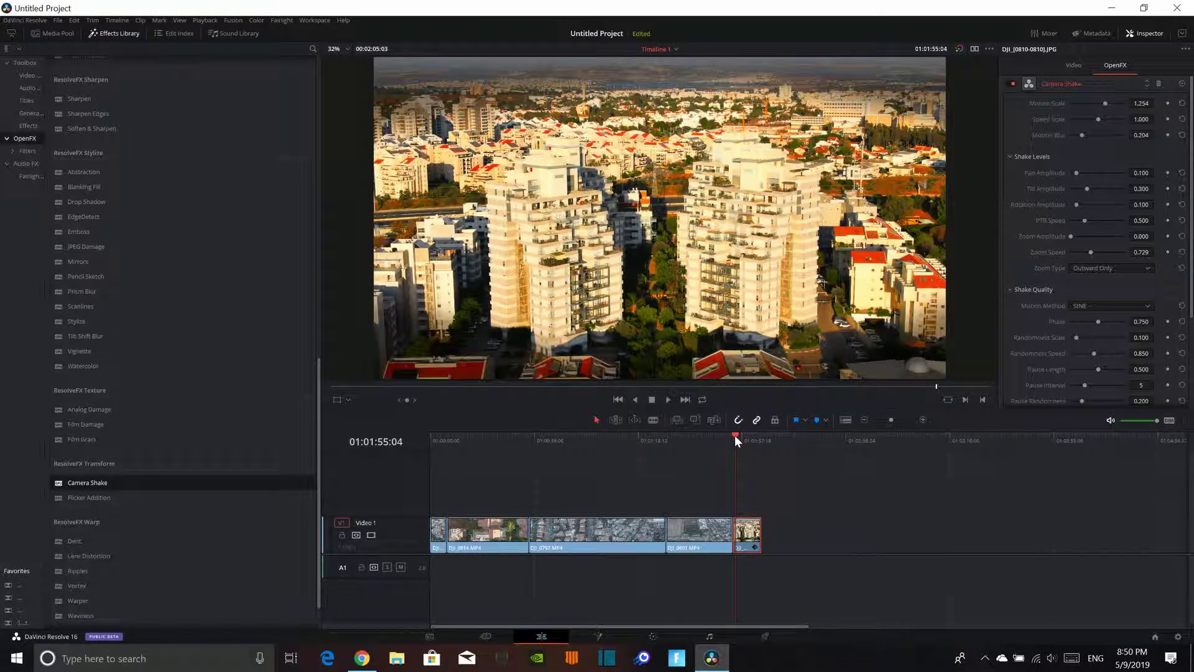
left_click(734, 435)
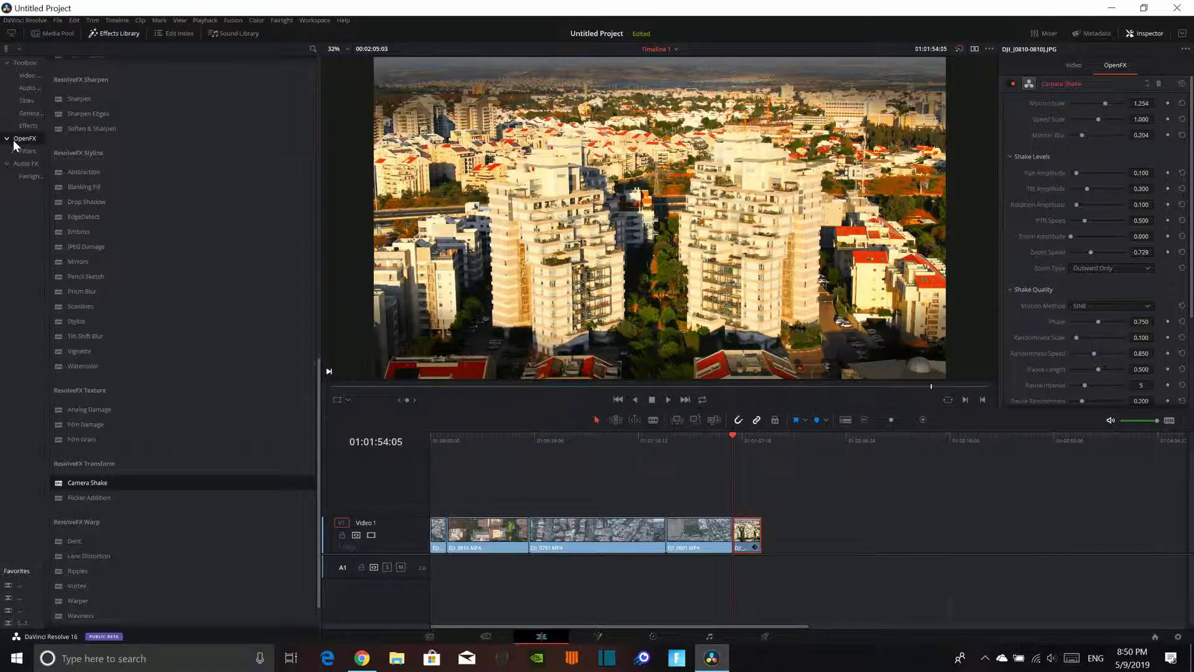
Try the 3D Title Backlit Rise title above the last clip, then undo it.
left_click(20, 114)
left_click(24, 101)
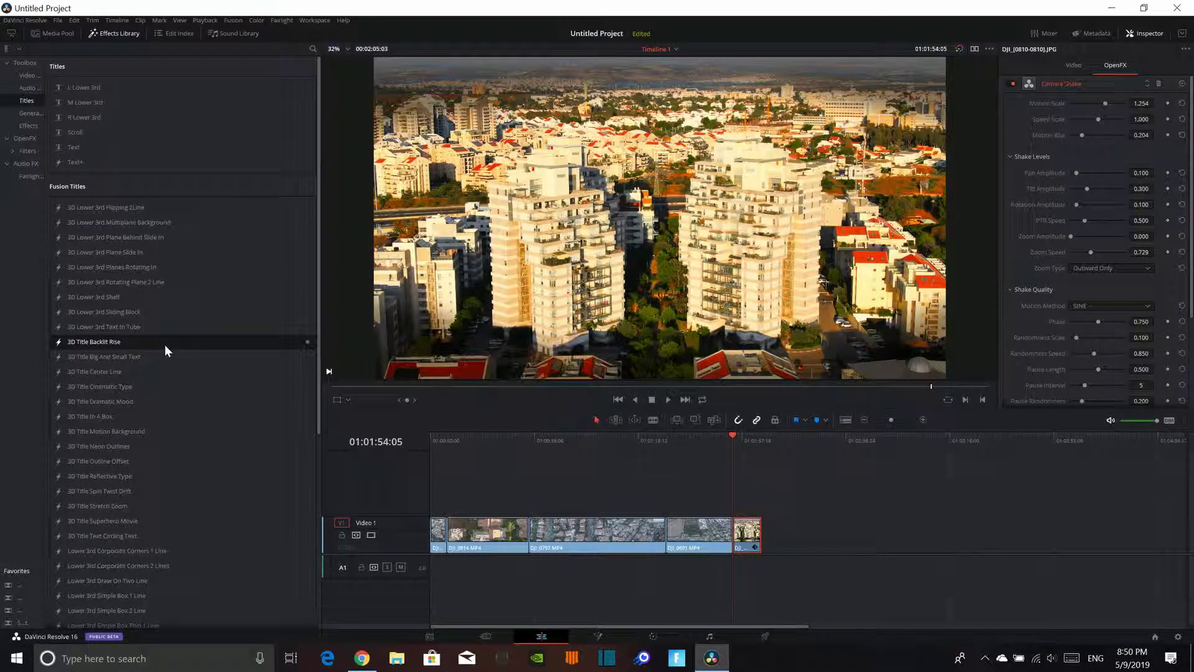
left_click_drag(165, 343, 743, 502)
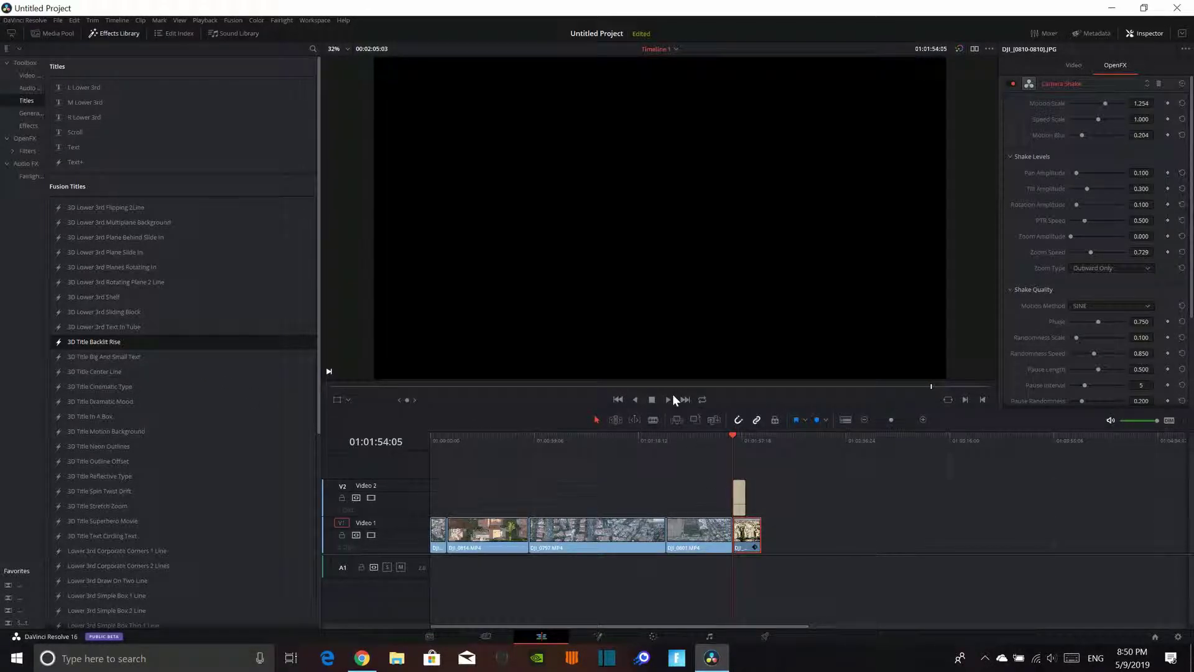
left_click(669, 399)
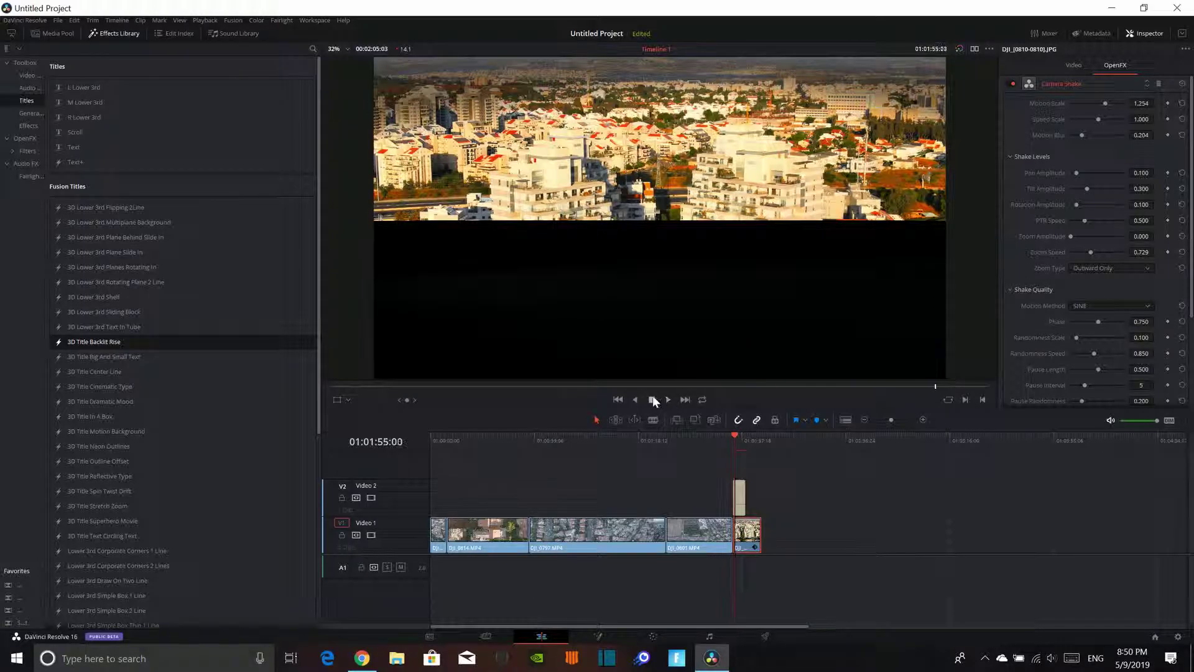
left_click(654, 400)
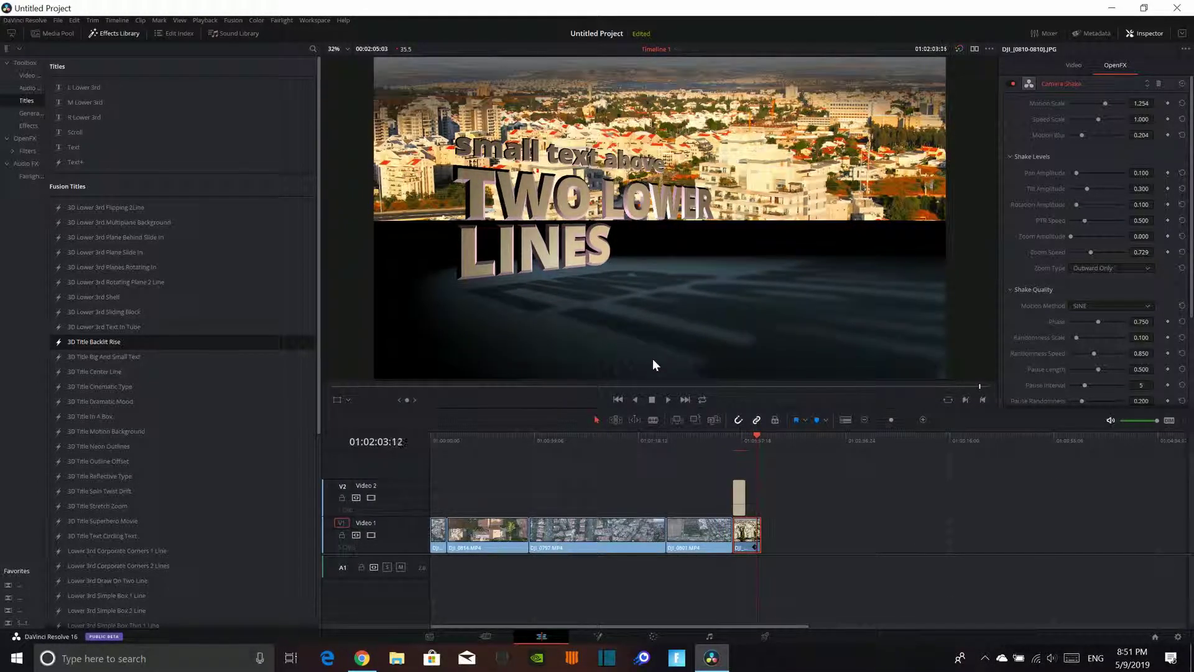
key("ctrl+z")
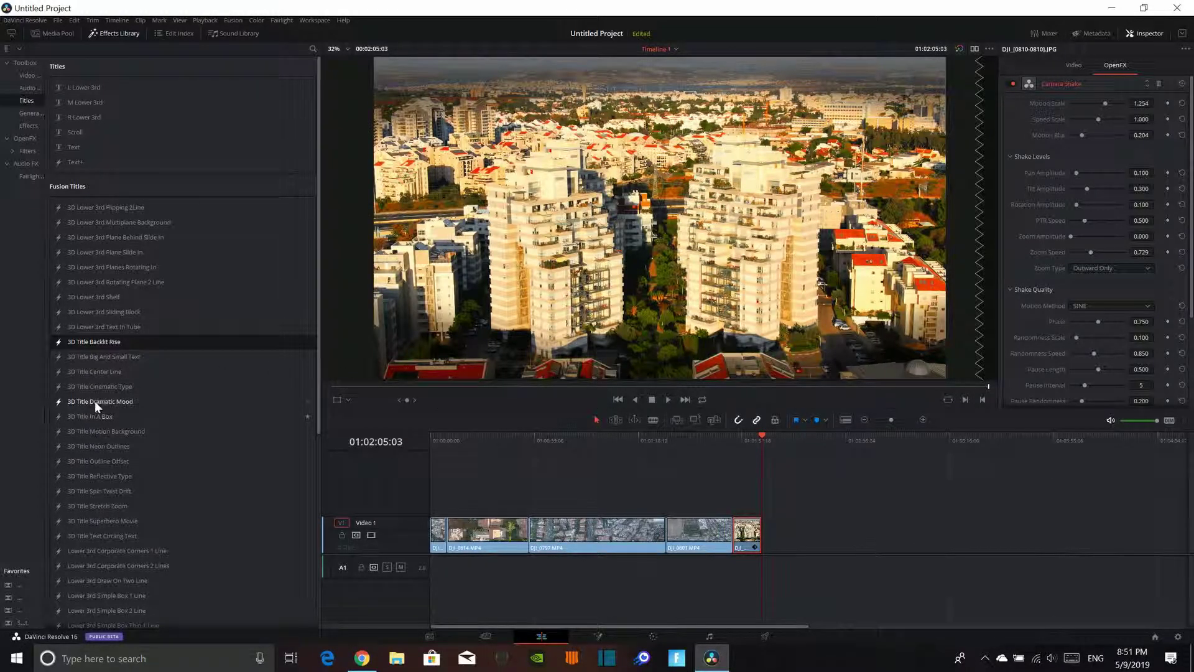
Place 3D Title Motion Background on Video 2 above the final clip and play it.
left_click_drag(98, 387, 115, 391)
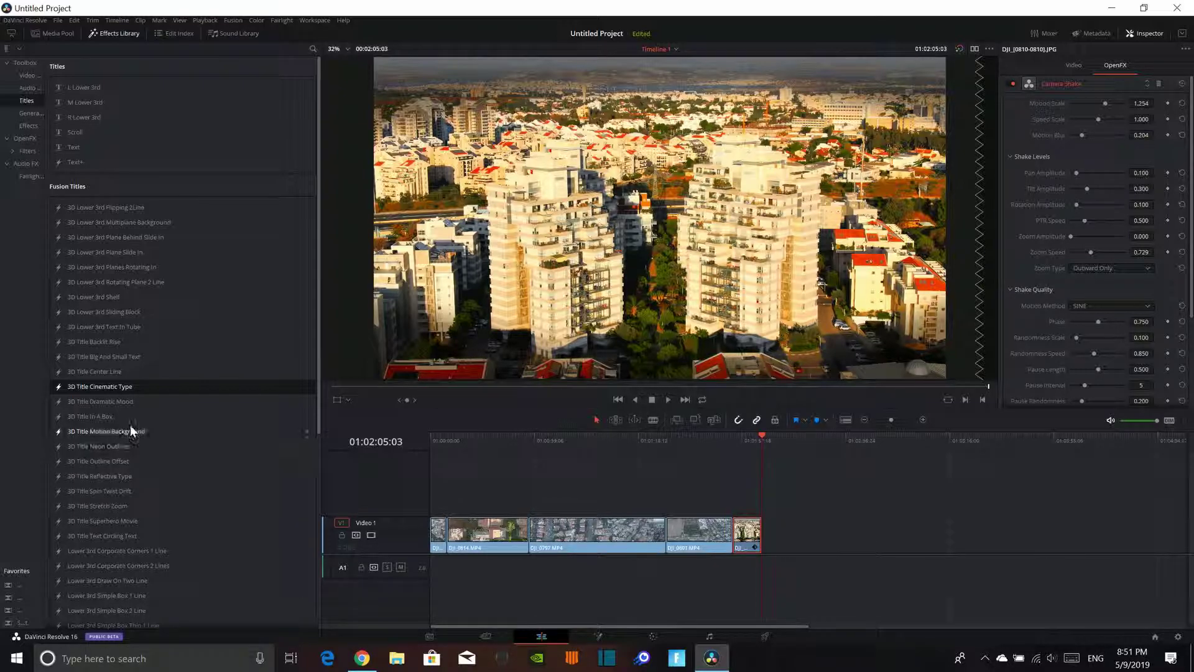
left_click_drag(129, 430, 740, 496)
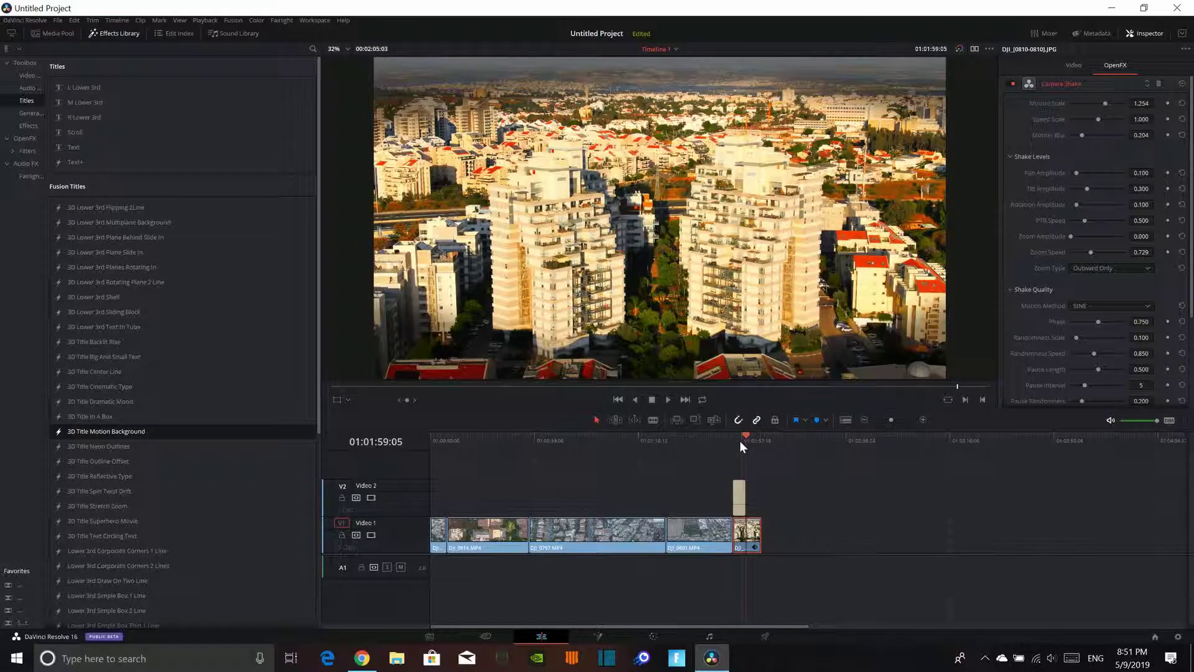
left_click(734, 440)
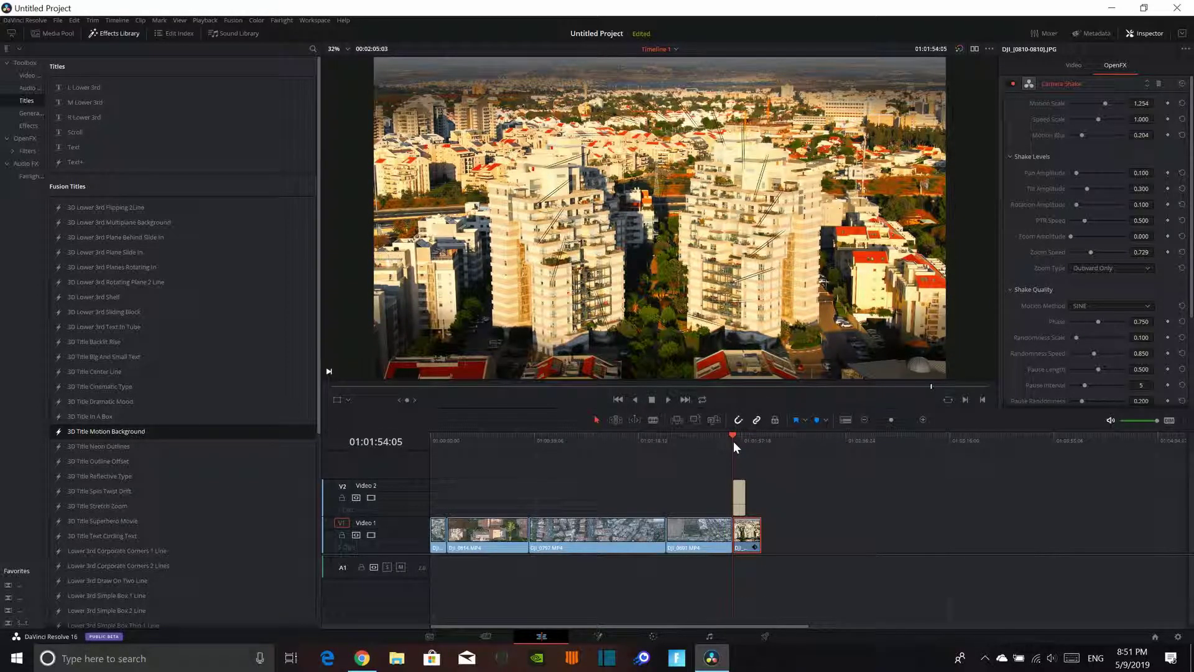
key("space")
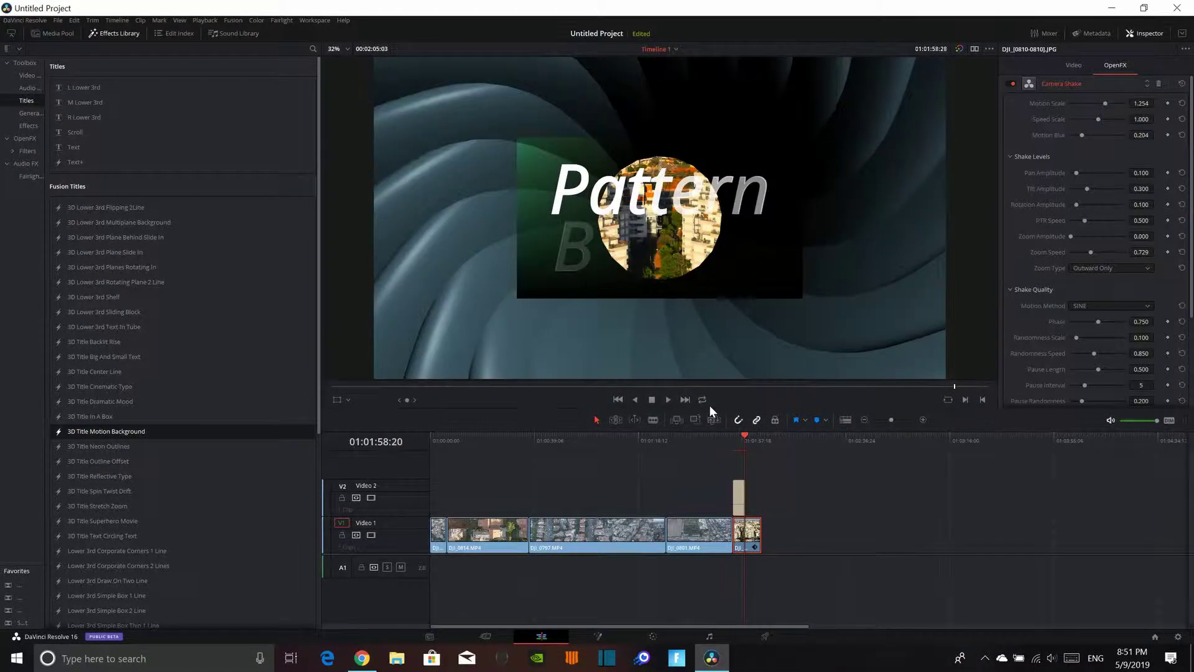
Replace the 3D title's text with 'back in my day'.
left_click(739, 505)
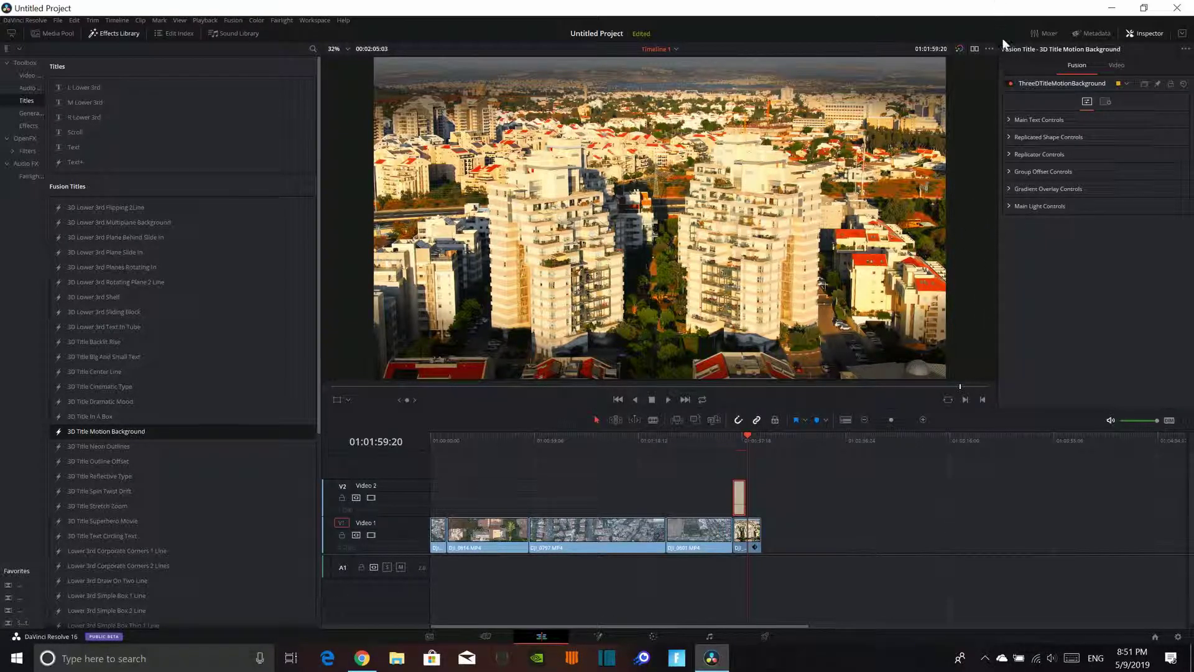
left_click(1010, 119)
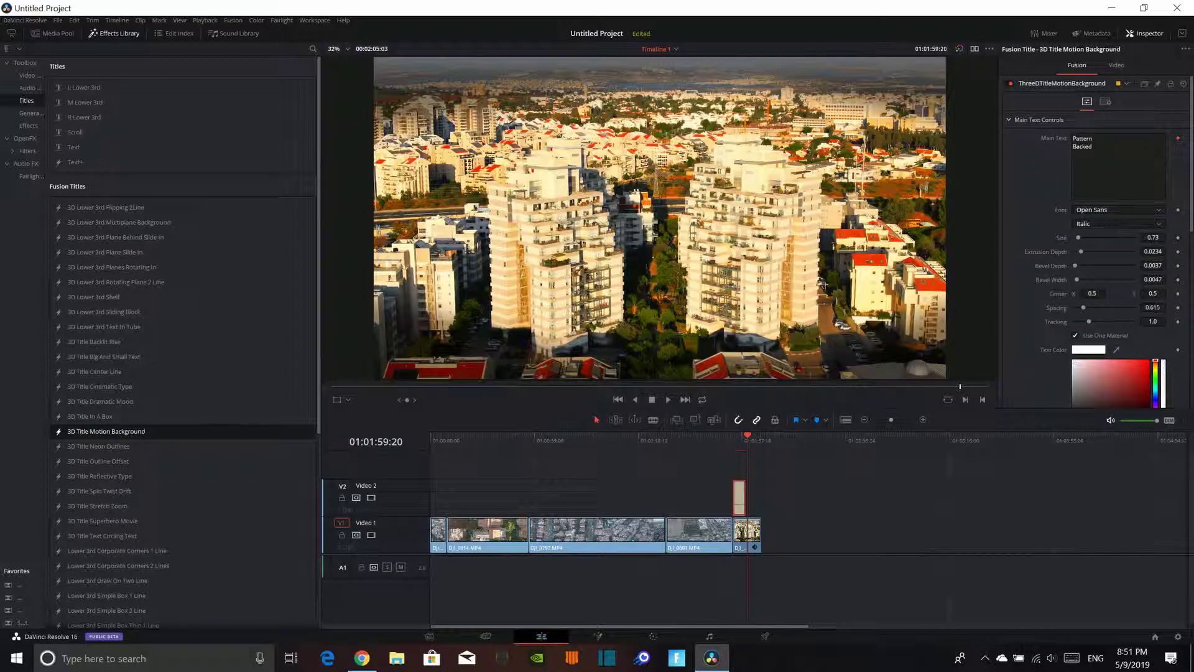
double_click(1082, 138)
key("ctrl+a")
type("l")
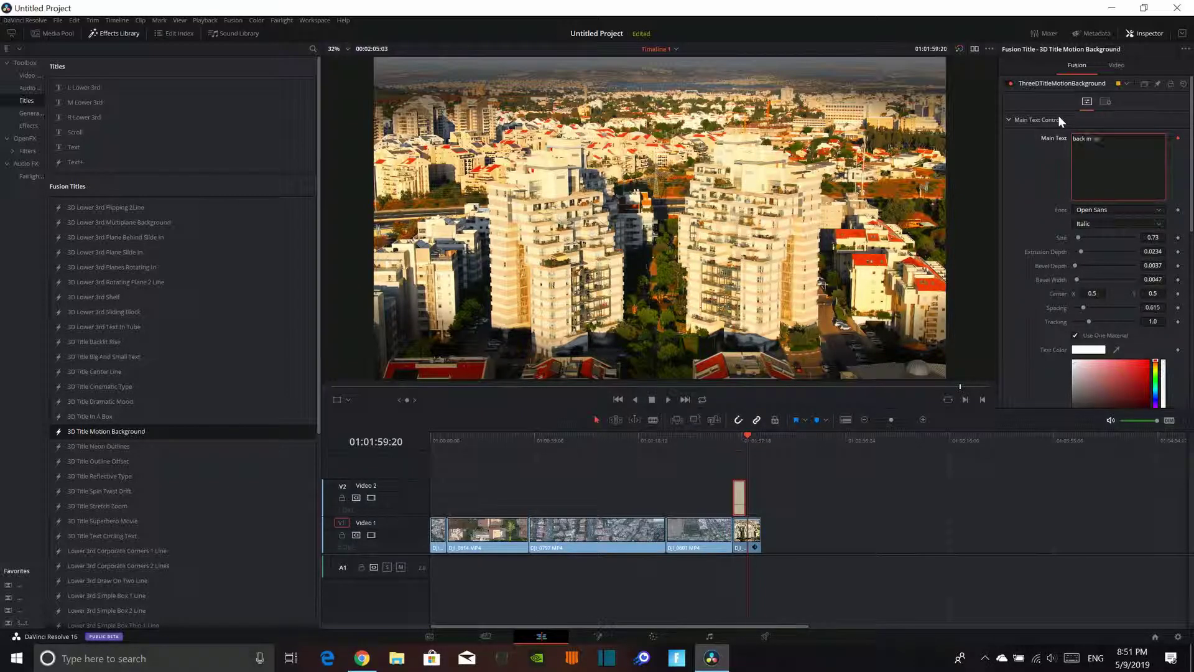
type("n my de")
key("BackSpace")
type("ay")
left_click(1072, 219)
Make the title text red (0.858, 0.331, 0.331) with a muted pinkish-grey specular colour.
scroll(1100, 197, "down", 5)
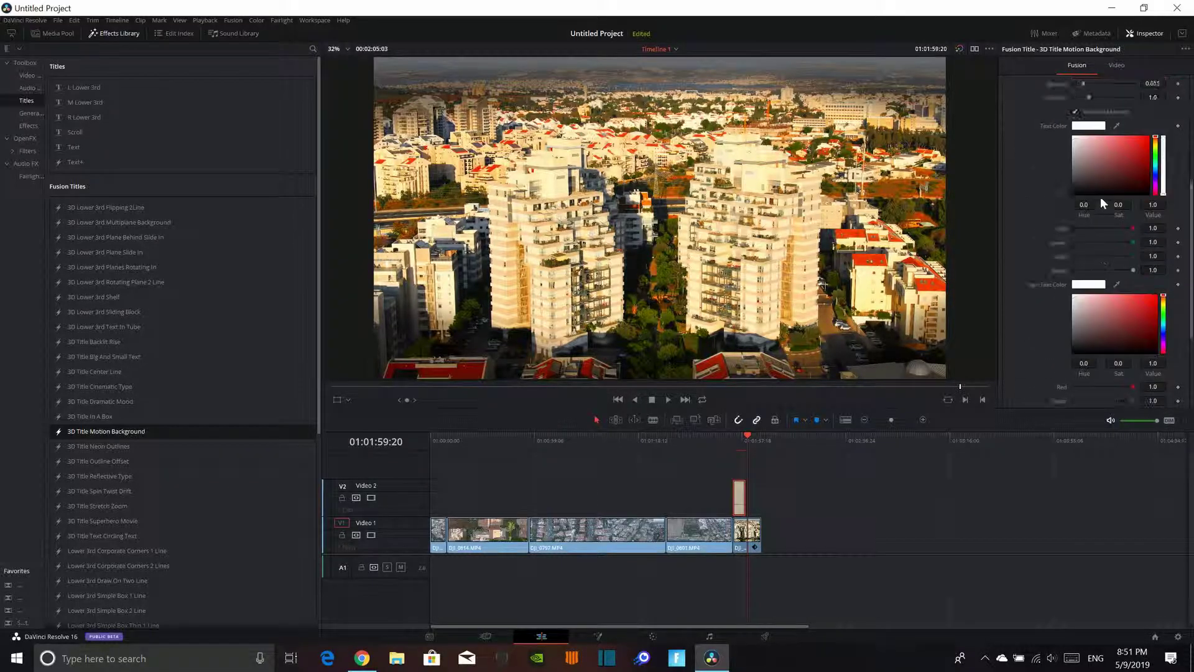
scroll(1091, 154, "down", 3)
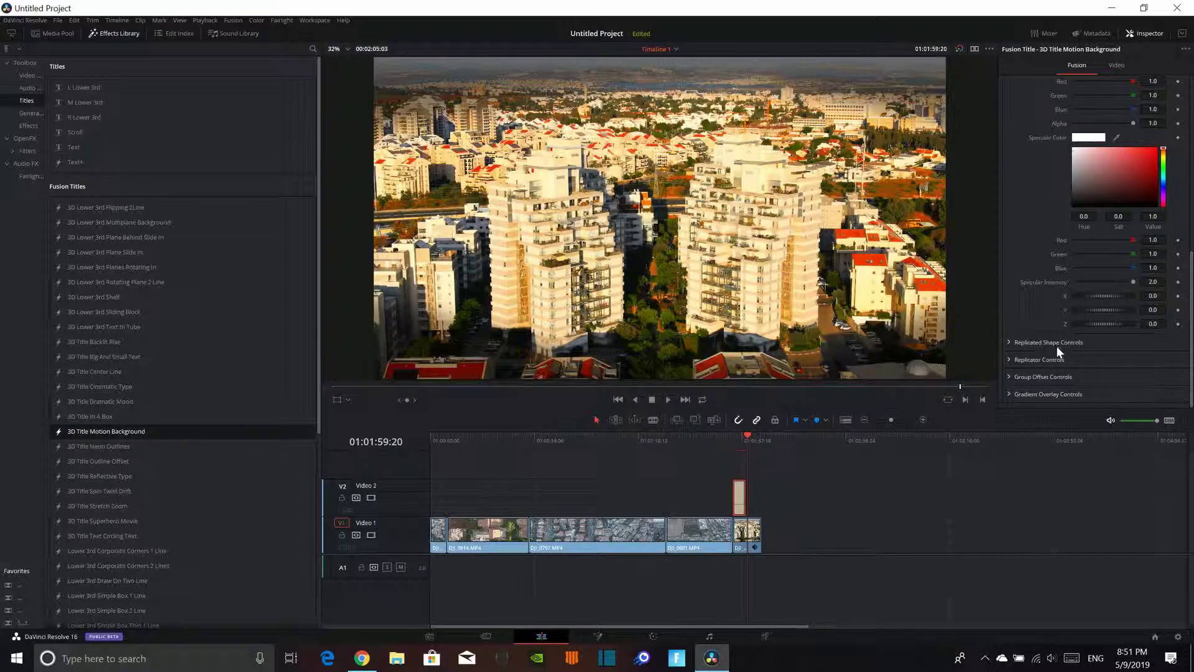
scroll(1058, 346, "up", 8)
scroll(1095, 261, "down", 3)
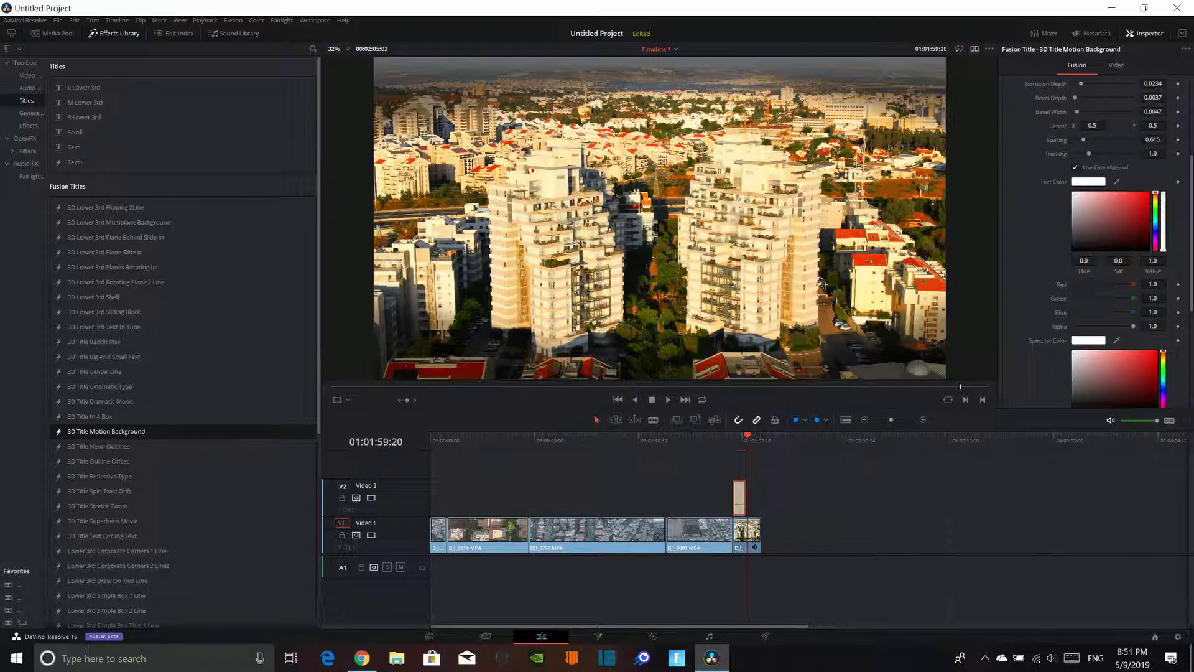
left_click_drag(1125, 198, 1121, 201)
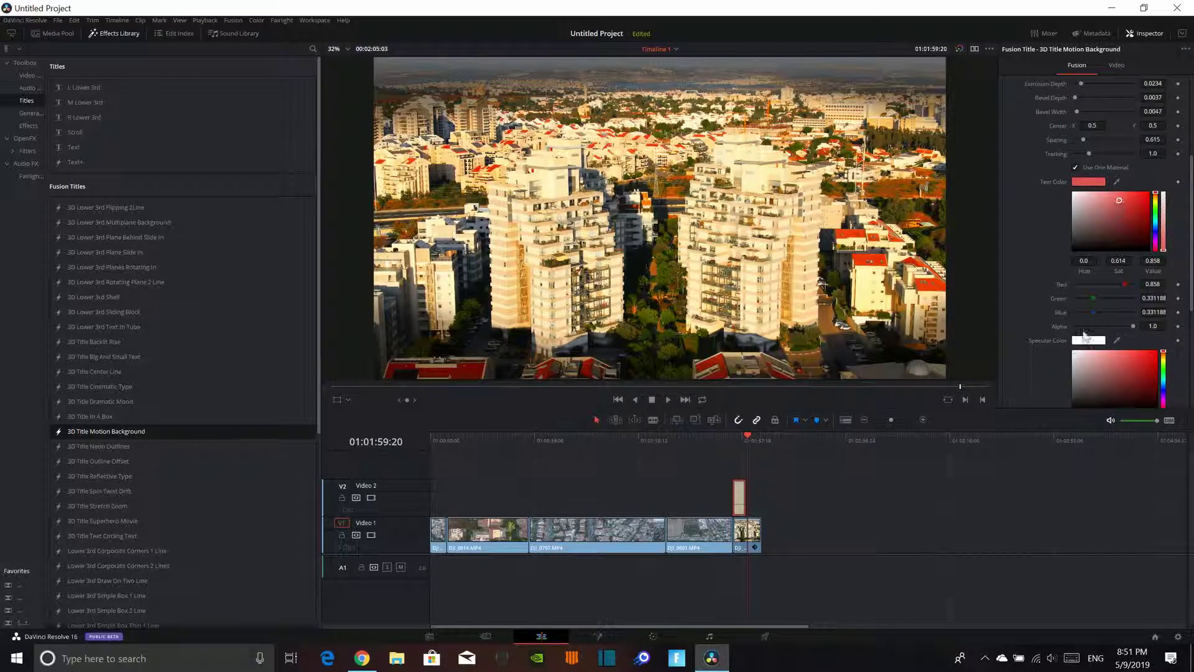
scroll(1099, 276, "down", 3)
left_click(1093, 171)
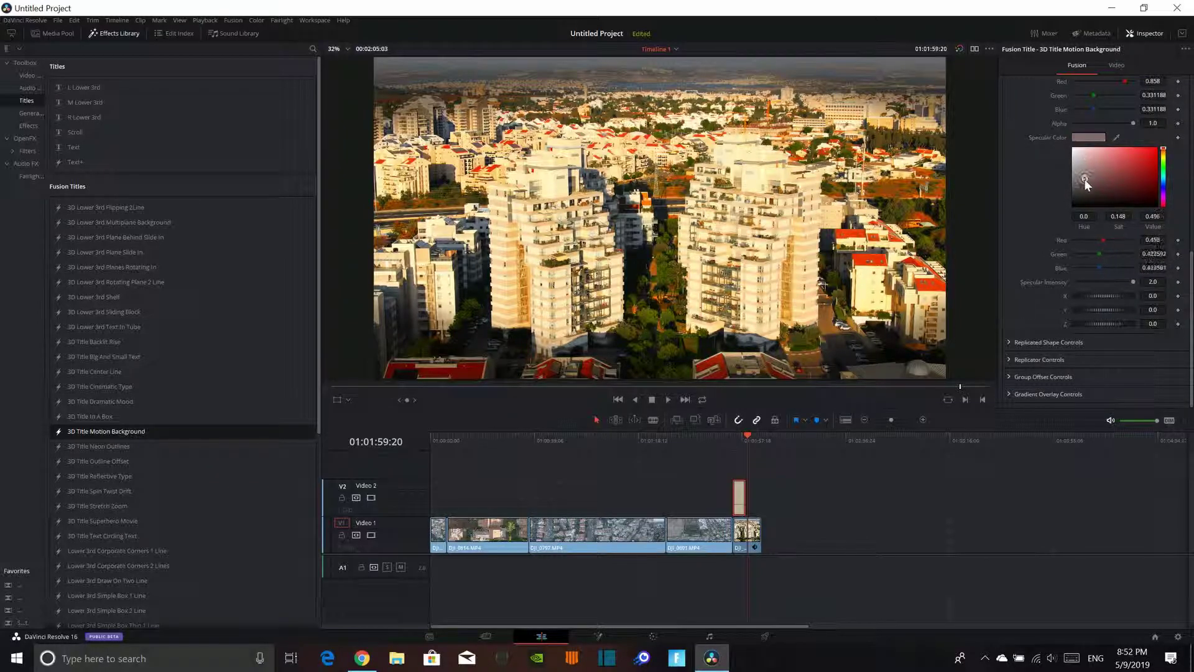
left_click_drag(1094, 176, 1085, 177)
left_click(1116, 66)
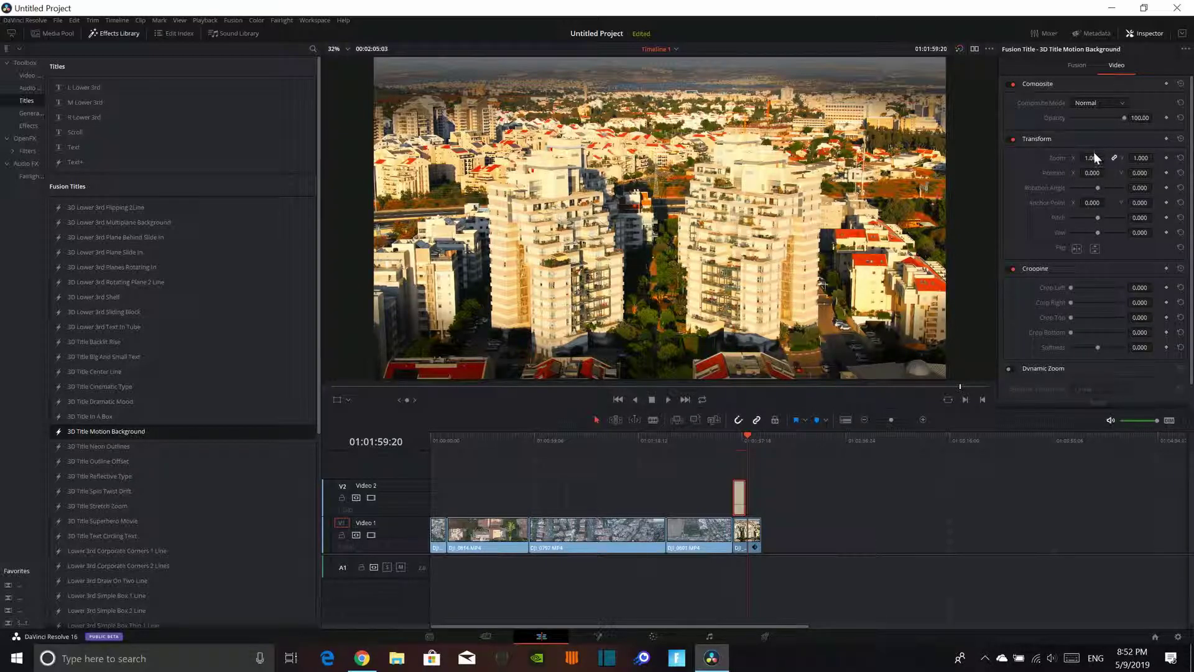
Scale the title down to 0.410 zoom and preview its animation.
left_click_drag(1093, 157, 1086, 157)
type("0.410")
left_click(746, 439)
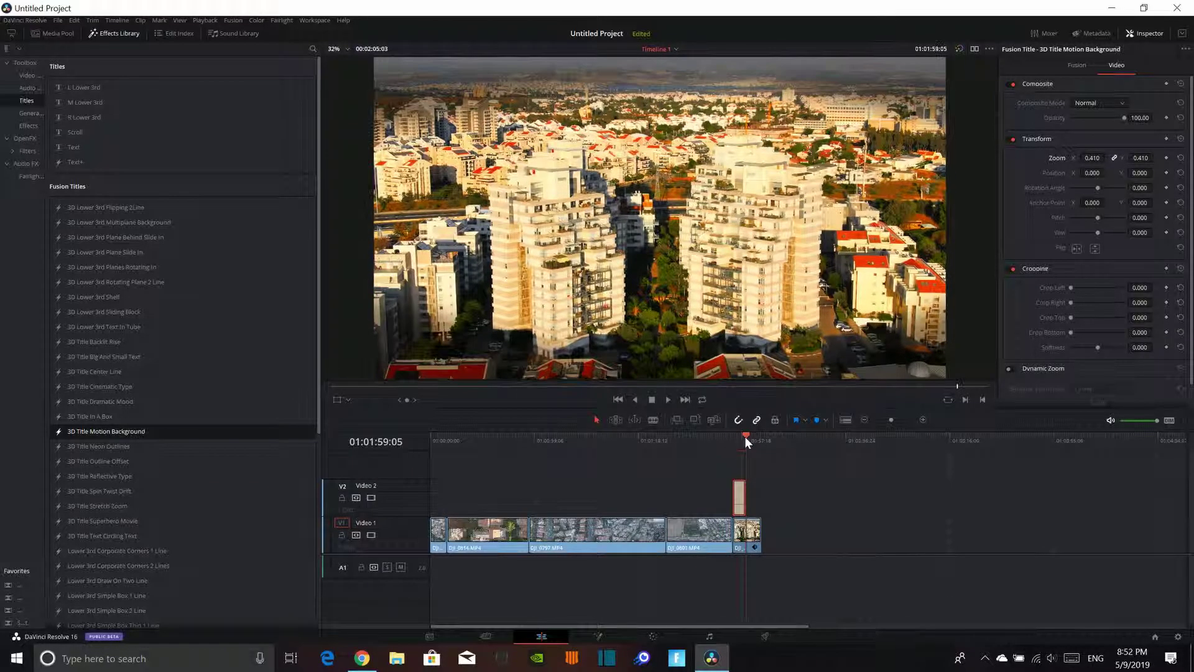
left_click(734, 439)
left_click(670, 400)
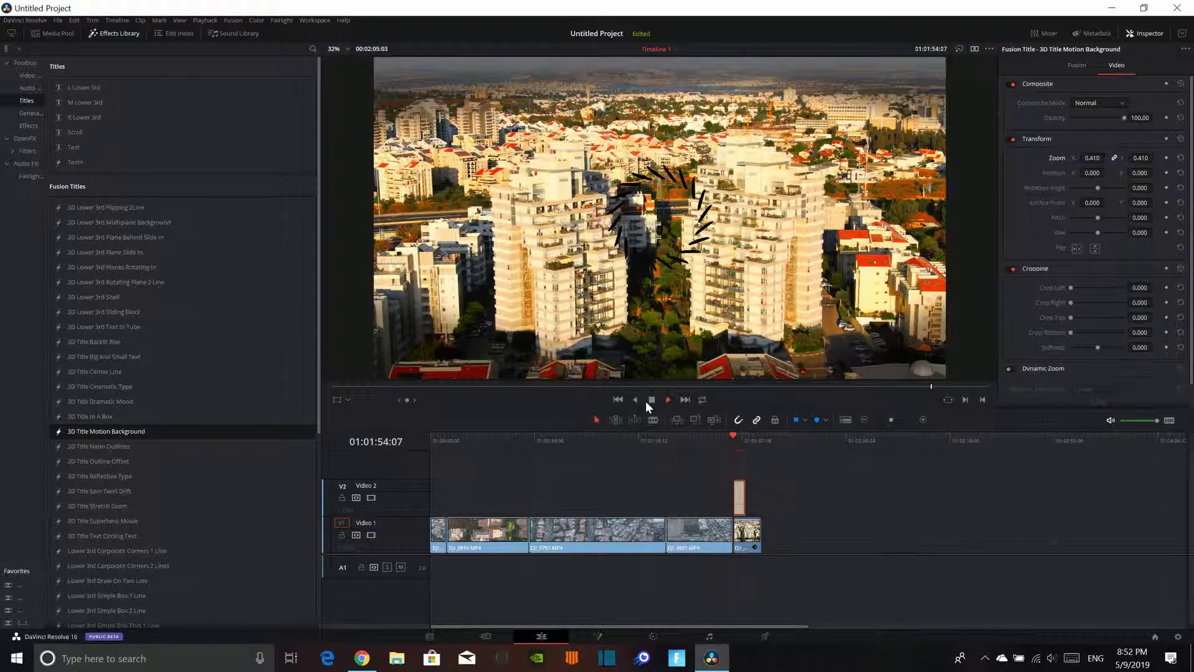
left_click(652, 399)
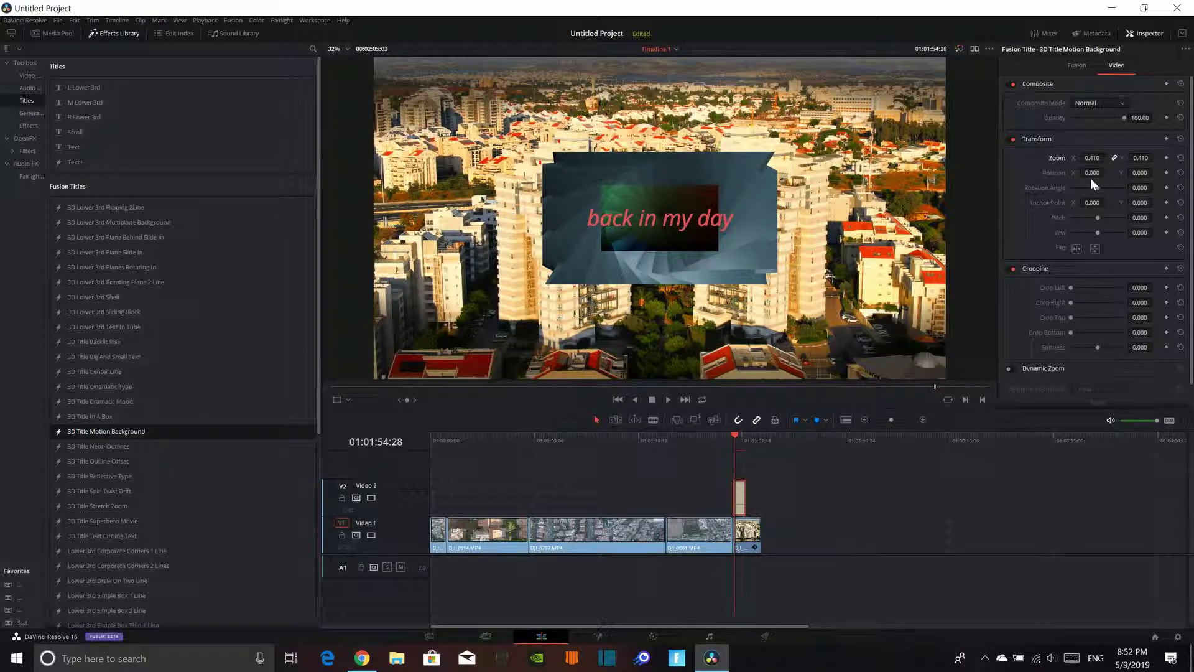
Move the title to position -1076, 677 and tilt it to pitch -0.054, yaw 0.097.
mouse_move(1092, 174)
left_mouse_down()
mouse_move(1156, 172)
mouse_move(1140, 172)
left_mouse_up()
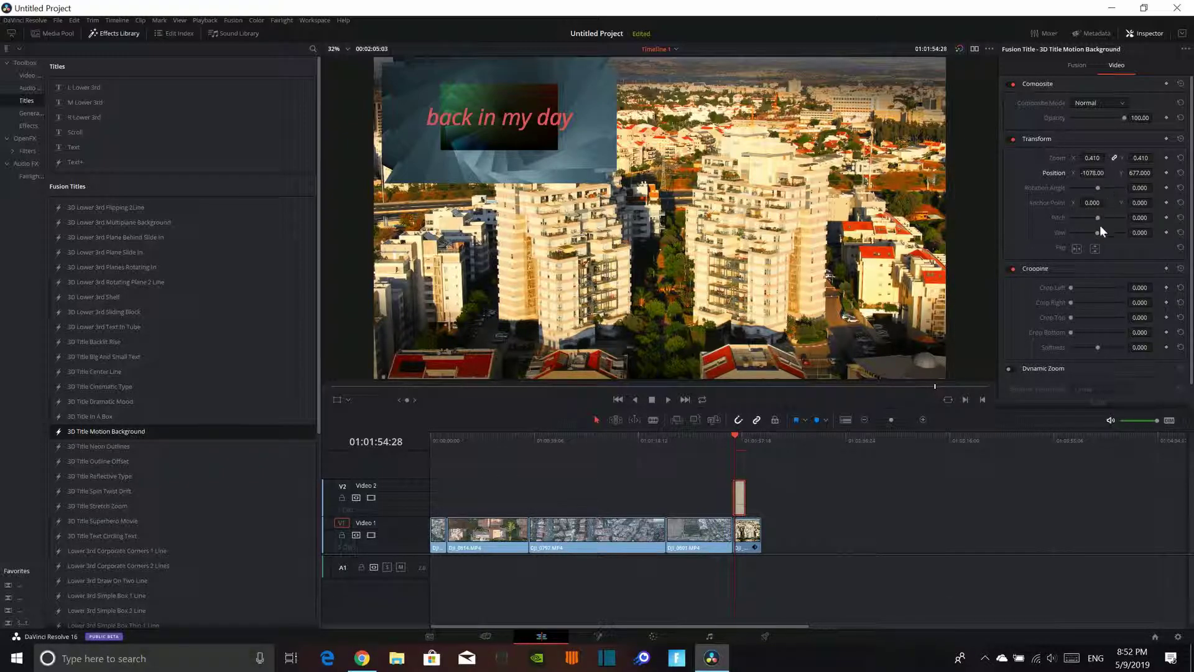
mouse_move(1141, 217)
left_mouse_down()
mouse_move(1156, 217)
mouse_move(1129, 231)
mouse_move(1155, 232)
left_mouse_up()
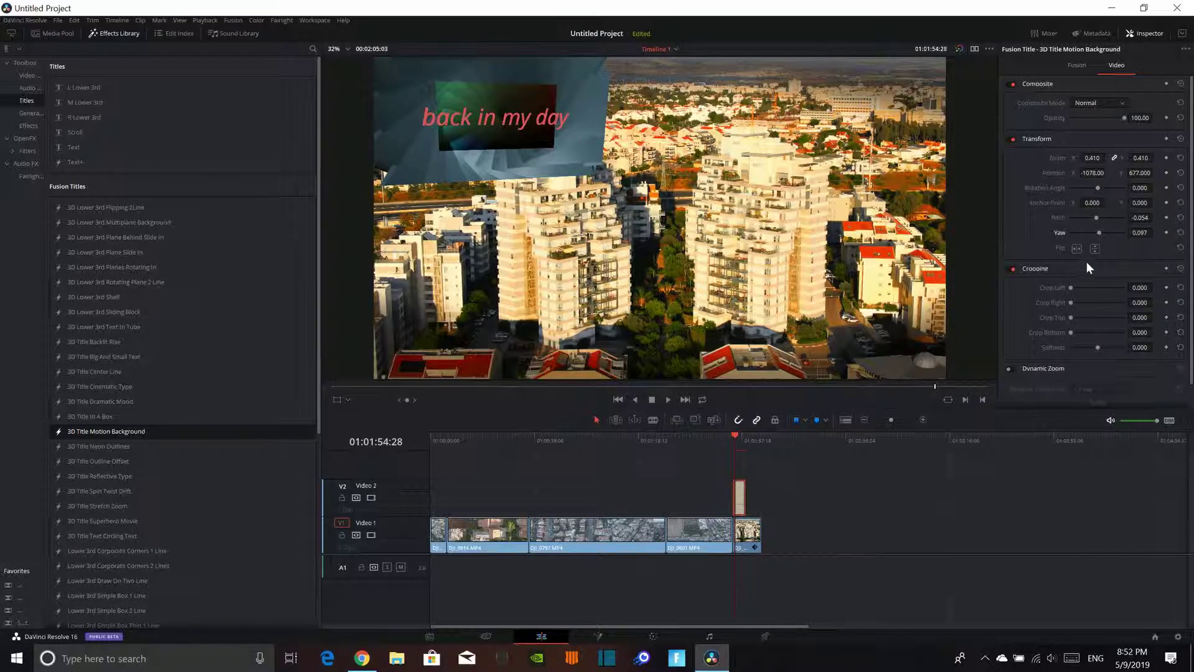
left_click_drag(735, 439, 733, 446)
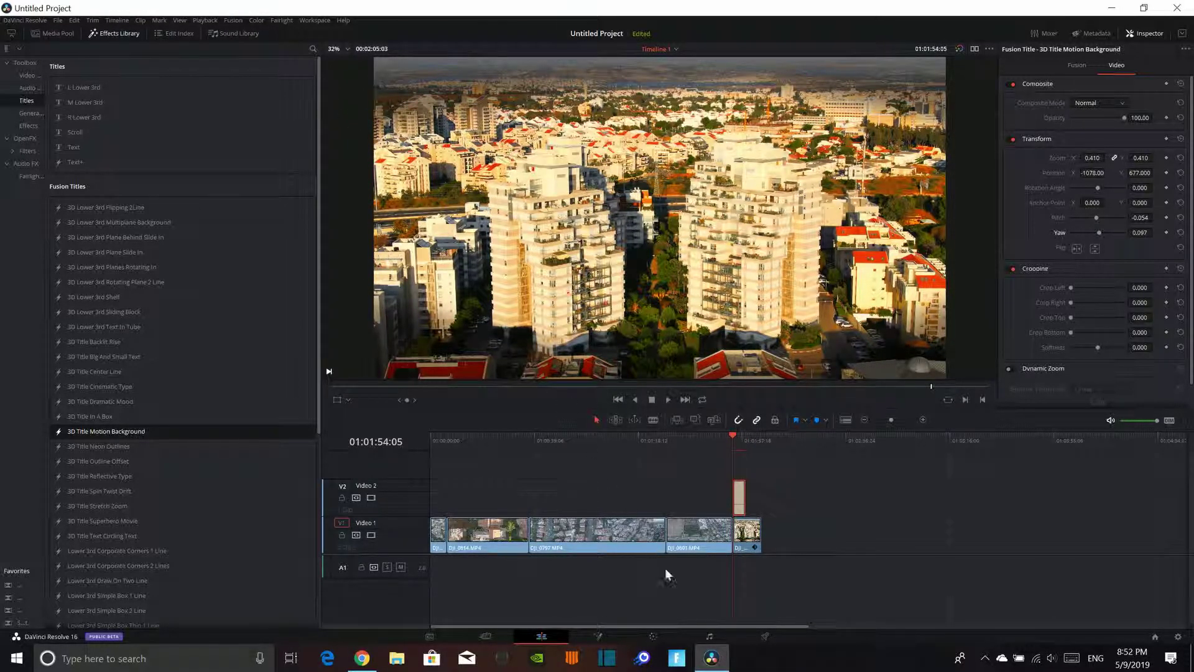
Review the title playback, then drag the Video 2 title clip's end out to extend it.
left_click(667, 396)
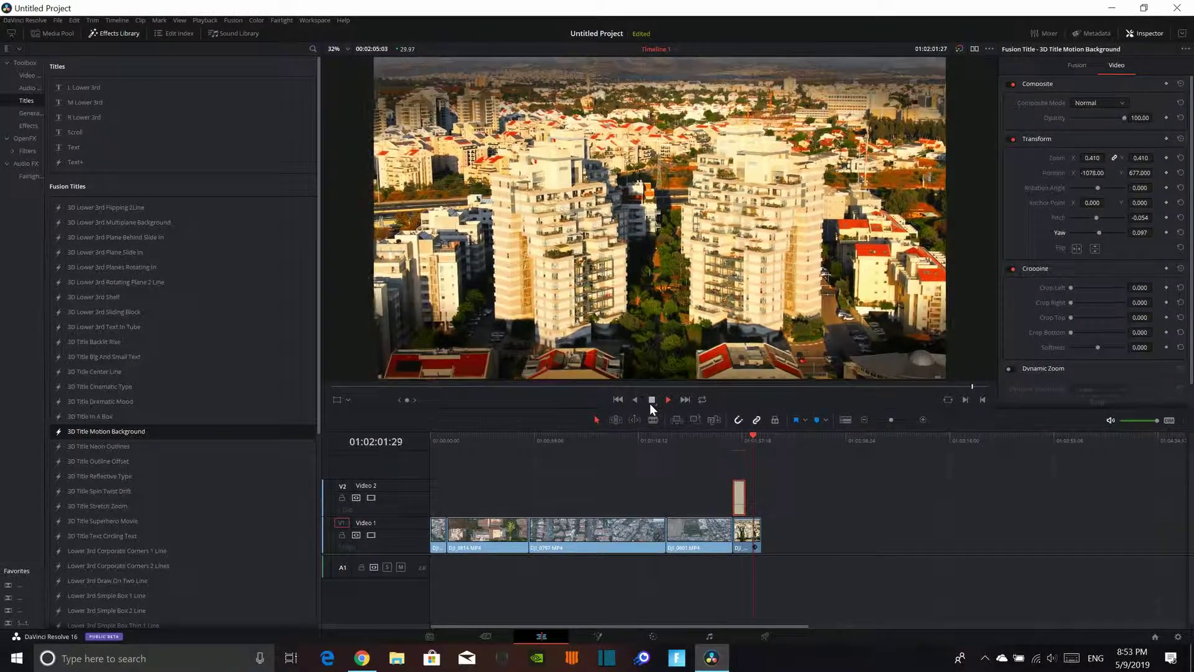
left_click(649, 402)
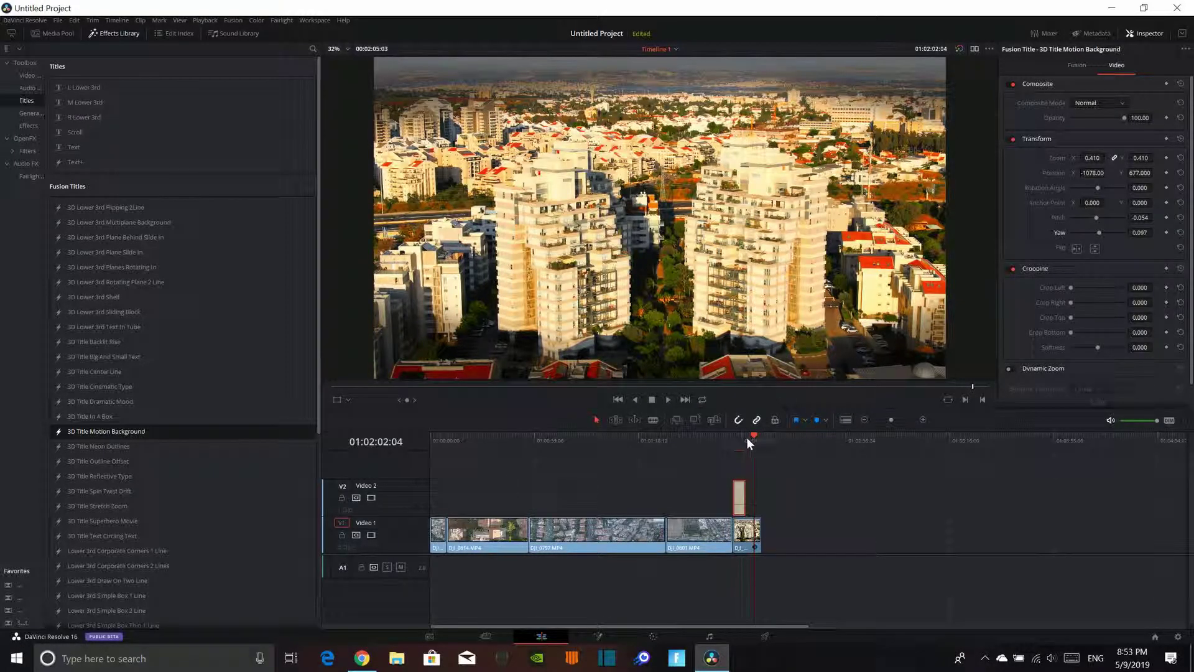
left_click_drag(748, 442, 724, 461)
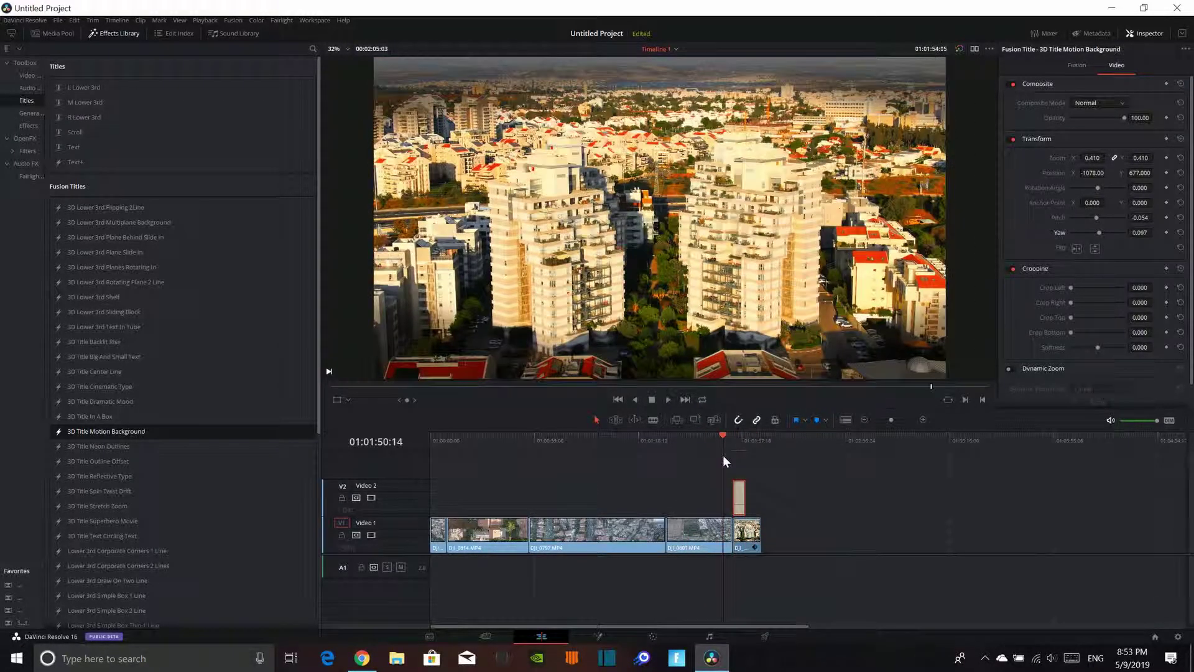
left_click(733, 454)
left_click_drag(745, 498, 757, 499)
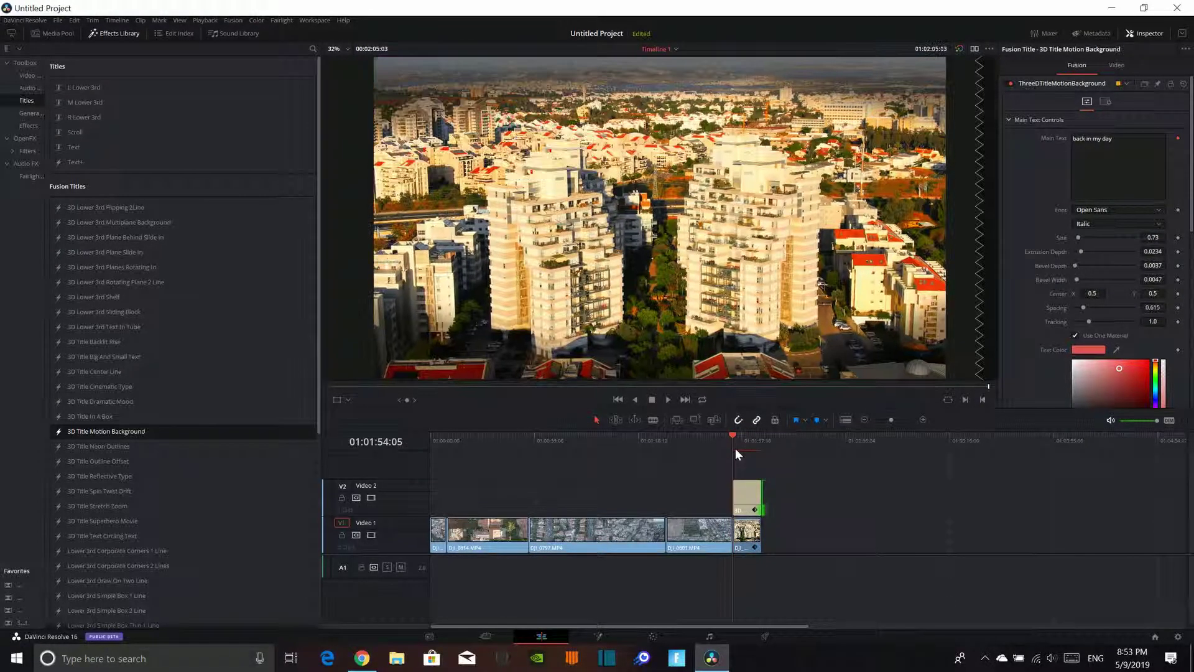
left_click_drag(736, 449, 744, 449)
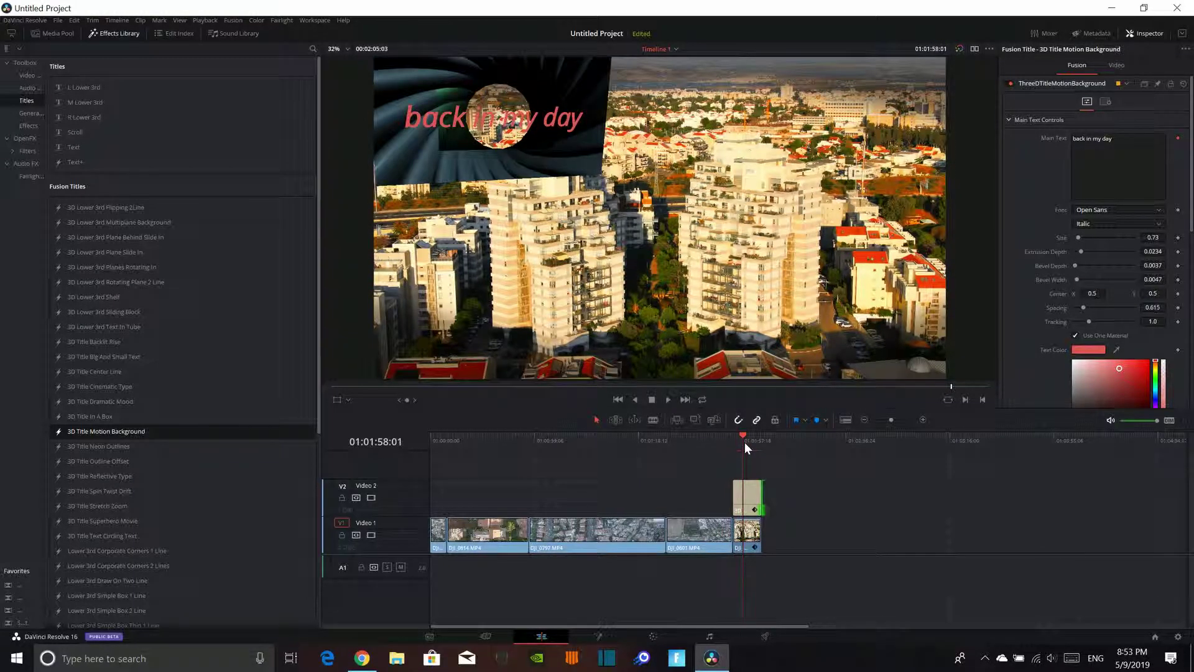
On the Deliver page, set the render to MP4, H.264, 29.97 fps, named 'finished product'.
left_click(768, 633)
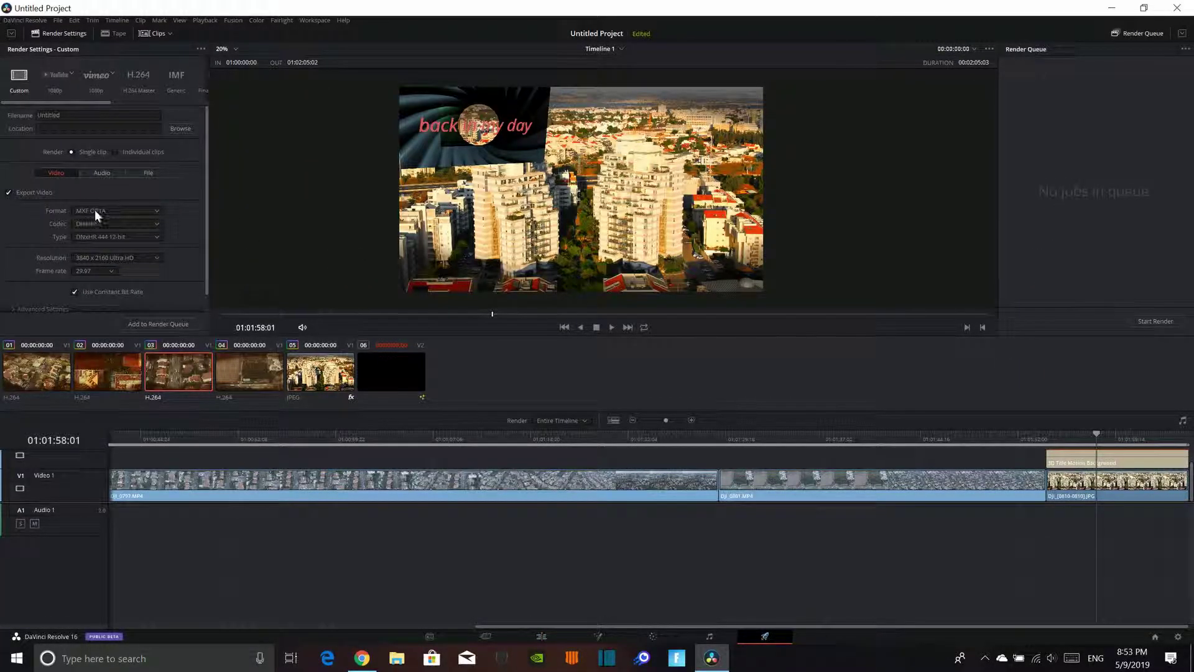
left_click(94, 210)
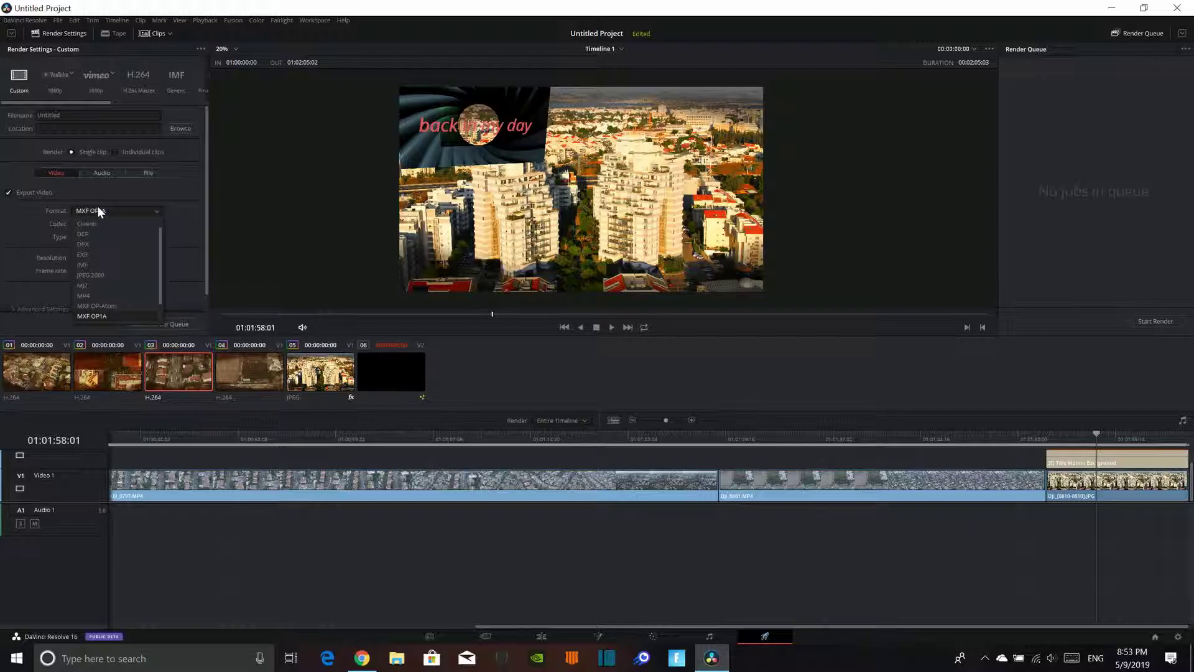
left_click(97, 297)
left_click(125, 225)
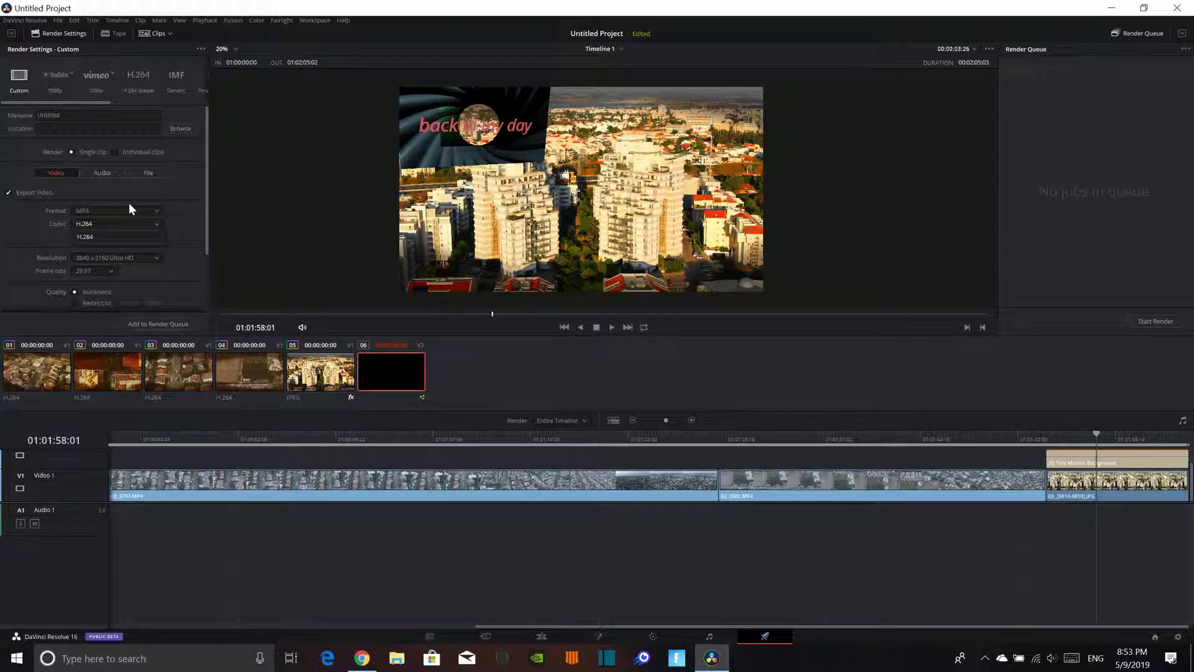
left_click(111, 236)
left_click(109, 271)
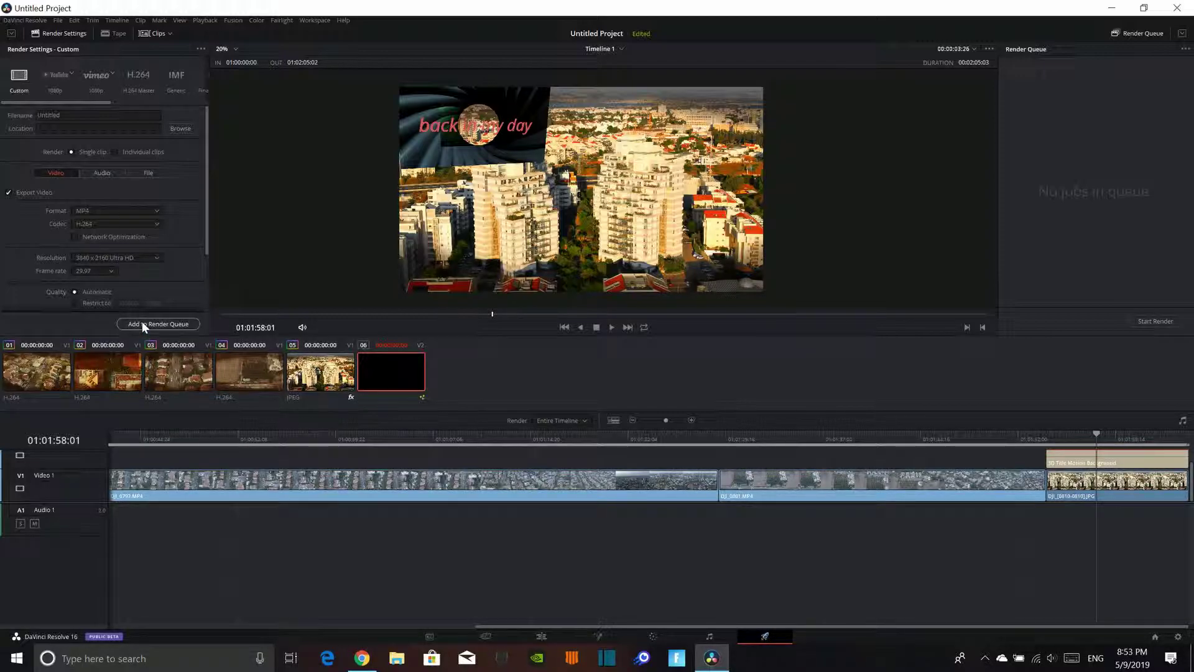
double_click(68, 115)
type("rodocd")
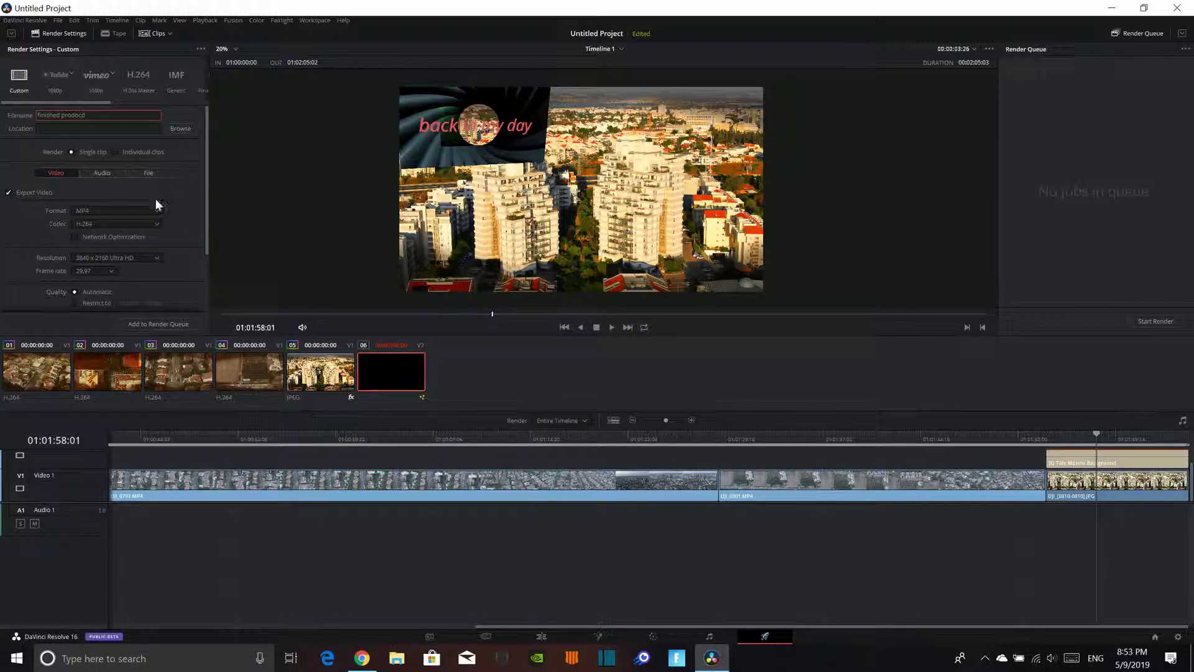
Queue the render job with output to the Desktop and start rendering.
left_click(155, 324)
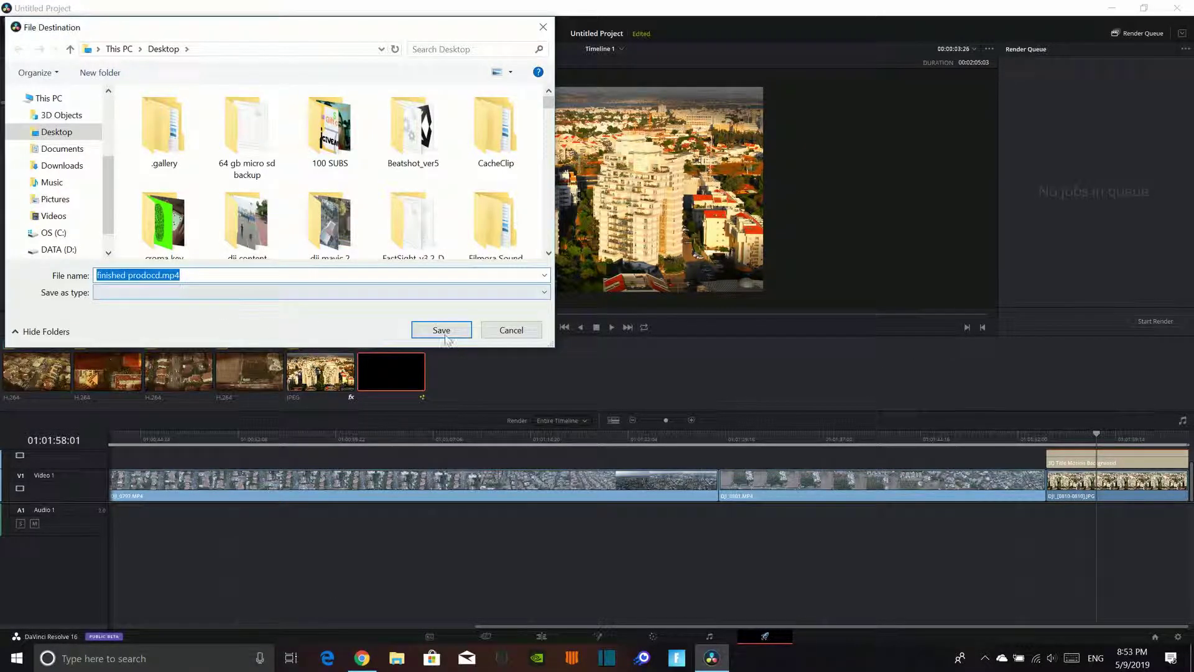
left_click(444, 334)
left_click(1130, 319)
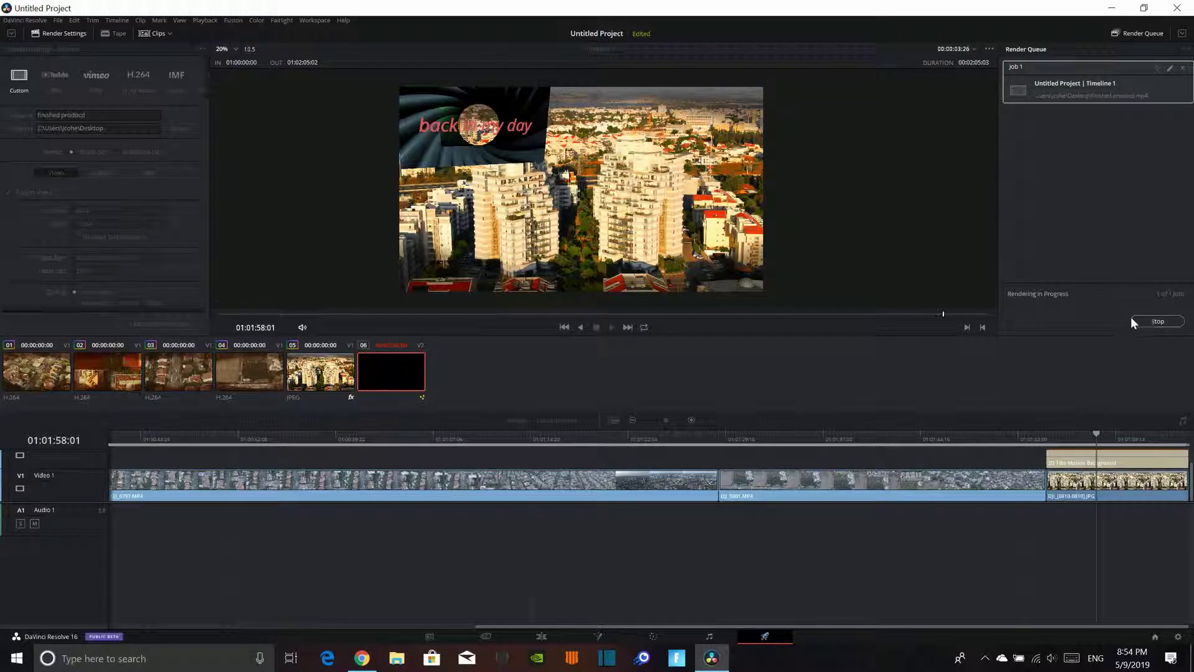